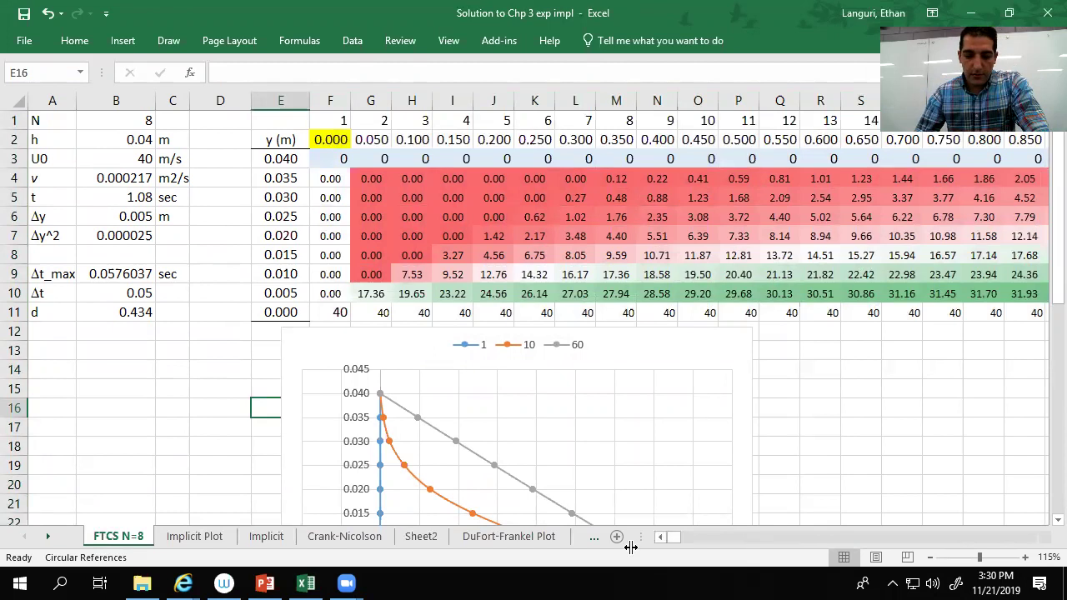
pyautogui.rightClick(111, 544)
pyautogui.click(167, 403)
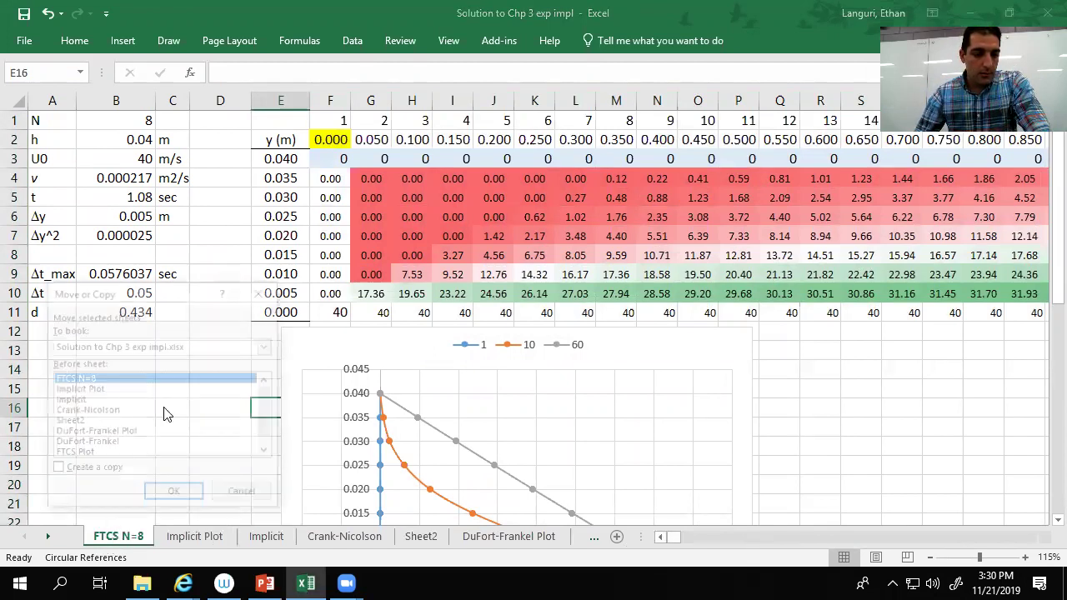
pyautogui.click(170, 496)
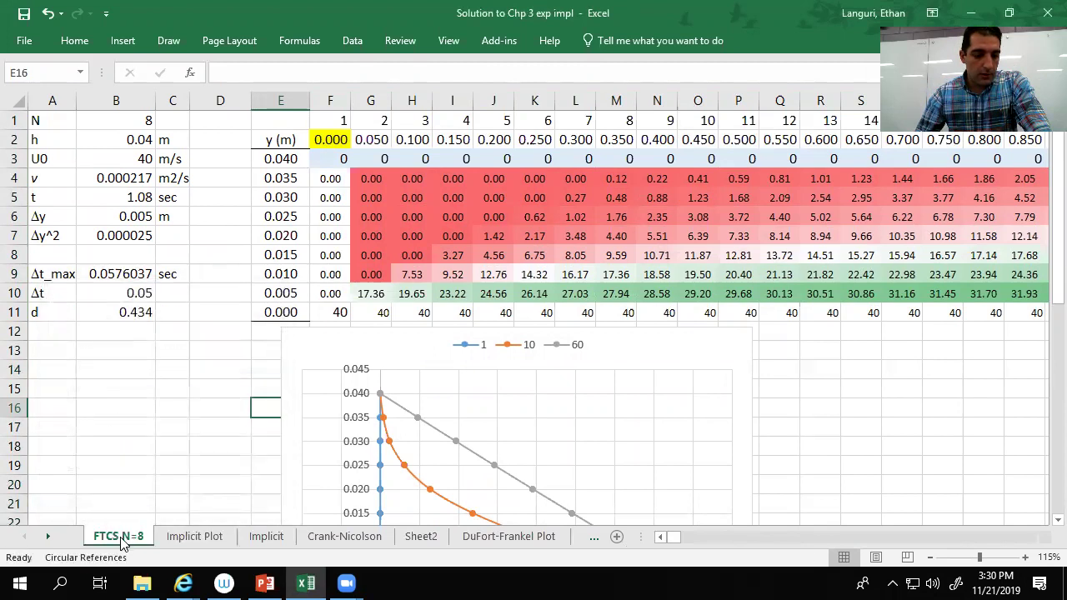
pyautogui.click(48, 538)
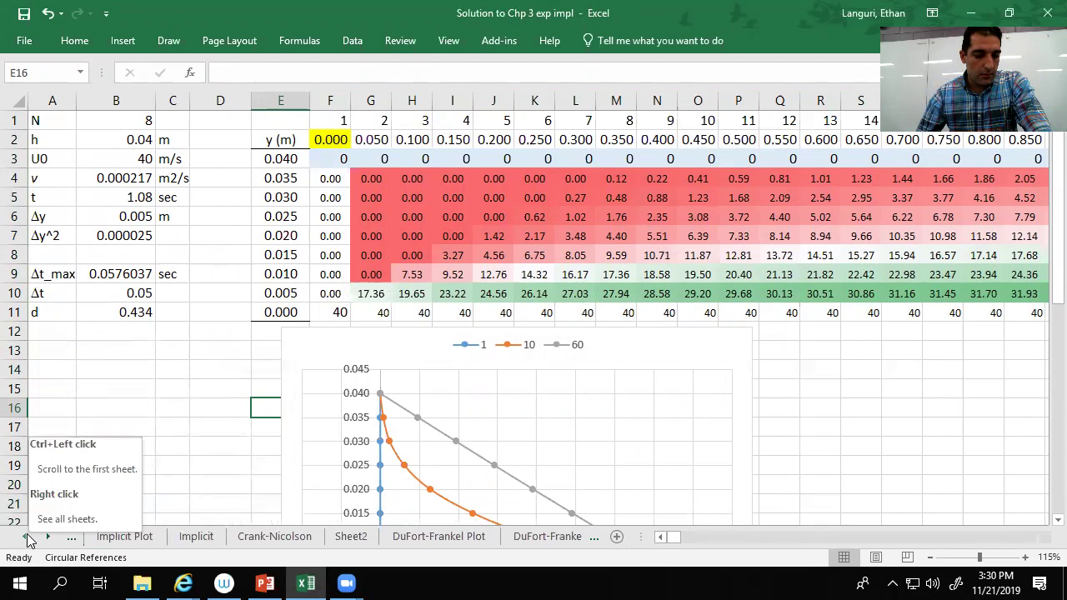
pyautogui.click(34, 538)
# Step: Create a copy of the FTCS N=8 sheet, placed before the original sheet
pyautogui.rightClick(117, 538)
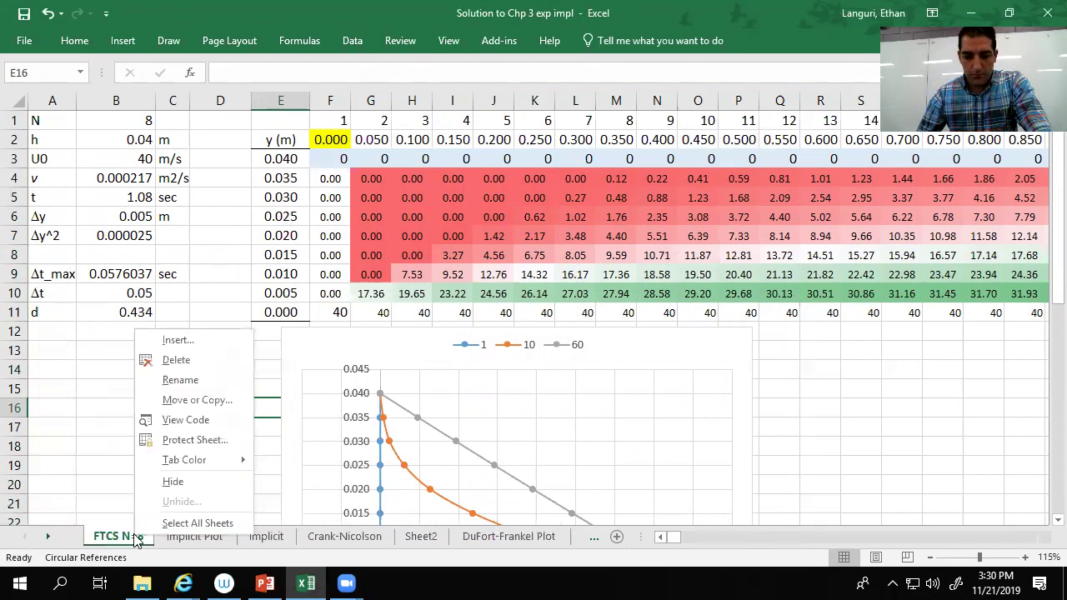
pyautogui.click(175, 400)
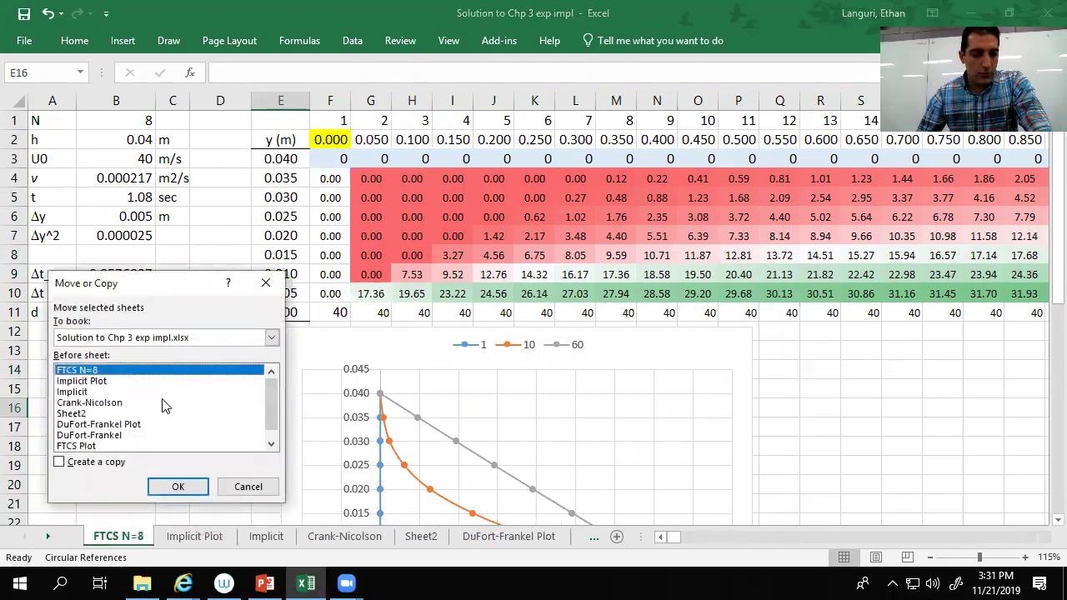
pyautogui.click(87, 465)
pyautogui.click(177, 487)
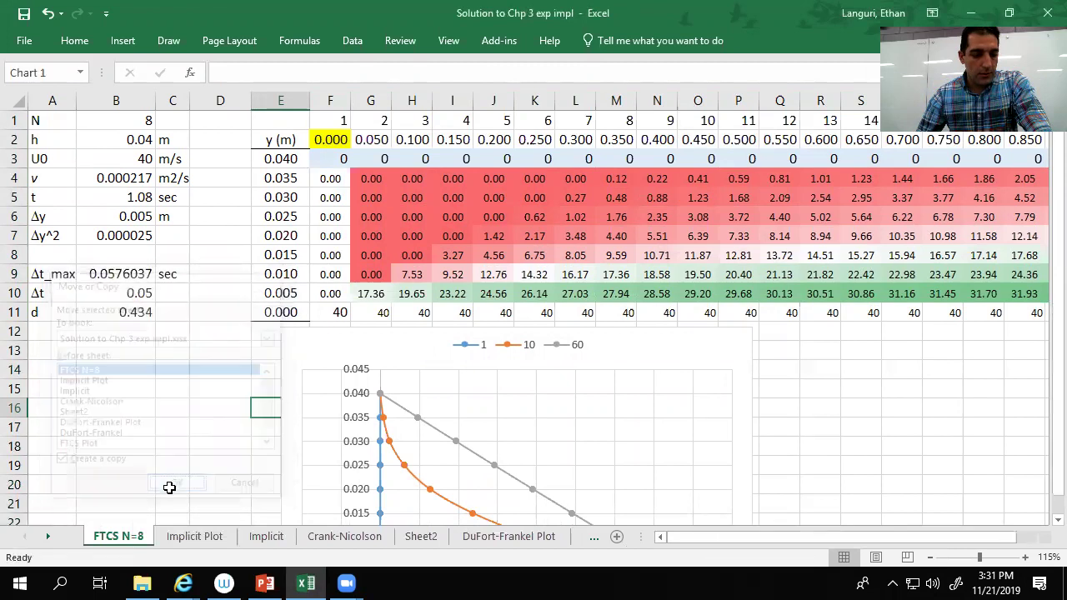
pyautogui.click(197, 430)
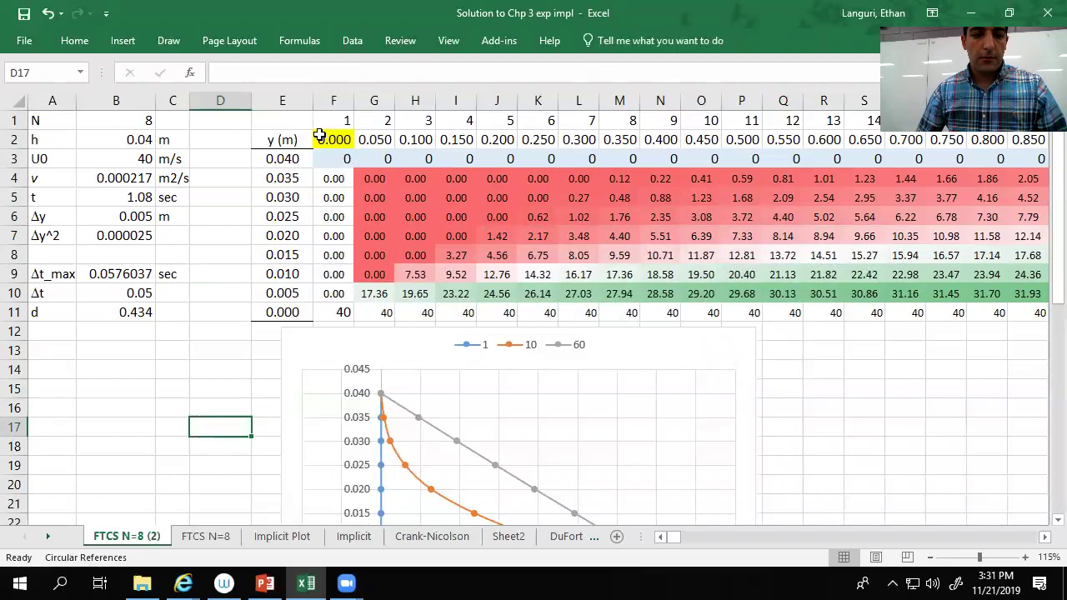
# Step: Clear the velocity results below the time row on the copied sheet, from F3 down through row 13
pyautogui.moveTo(335, 160); pyautogui.dragTo(1041, 343)
pyautogui.press('Delete')
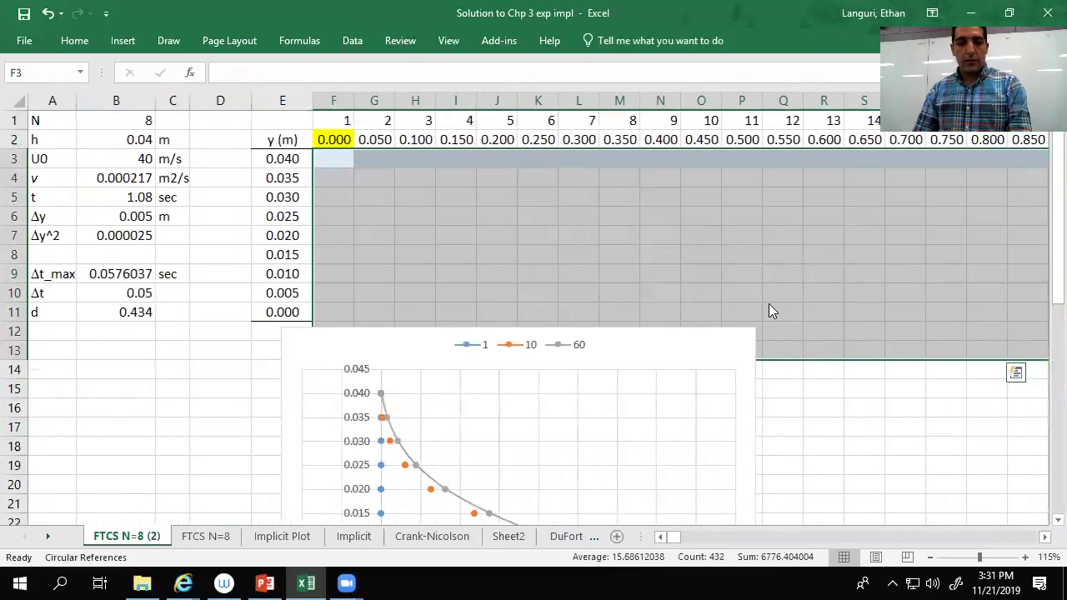
pyautogui.click(175, 402)
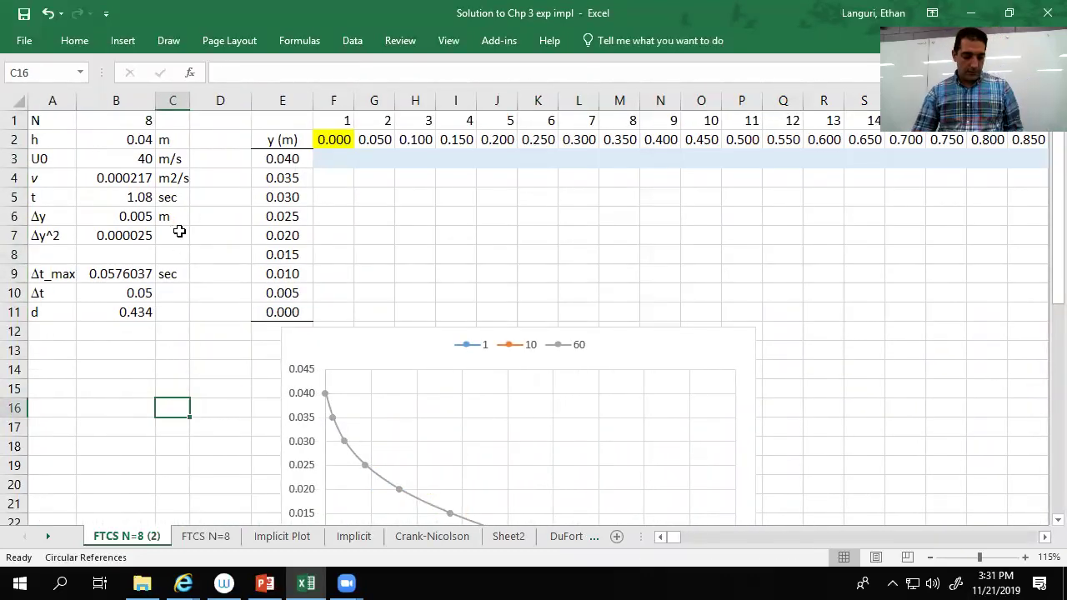
# Step: Fill the parameter block A1:B11 with blue and apply all borders to it
pyautogui.keyDown('ctrl'); pyautogui.scroll(2, 179, 233); pyautogui.keyUp('ctrl')
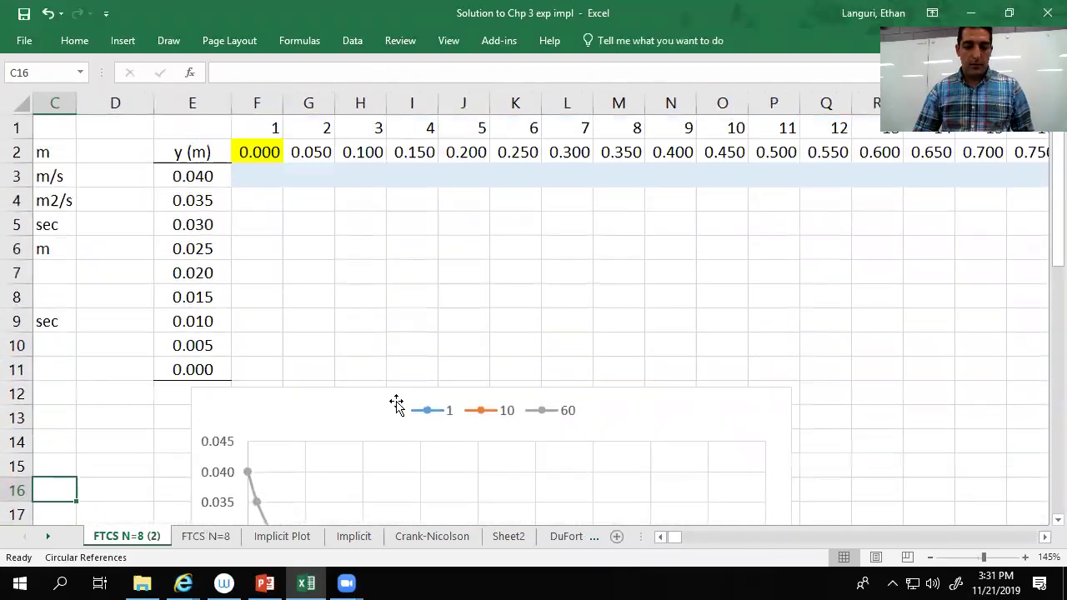
pyautogui.moveTo(679, 535); pyautogui.dragTo(666, 537)
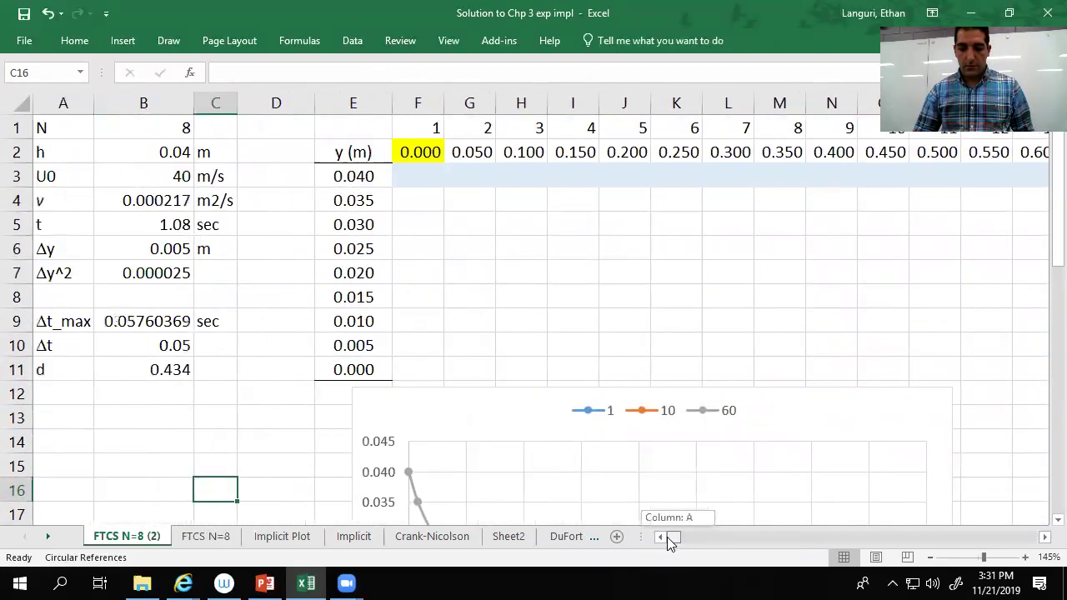
pyautogui.moveTo(46, 126); pyautogui.dragTo(164, 367)
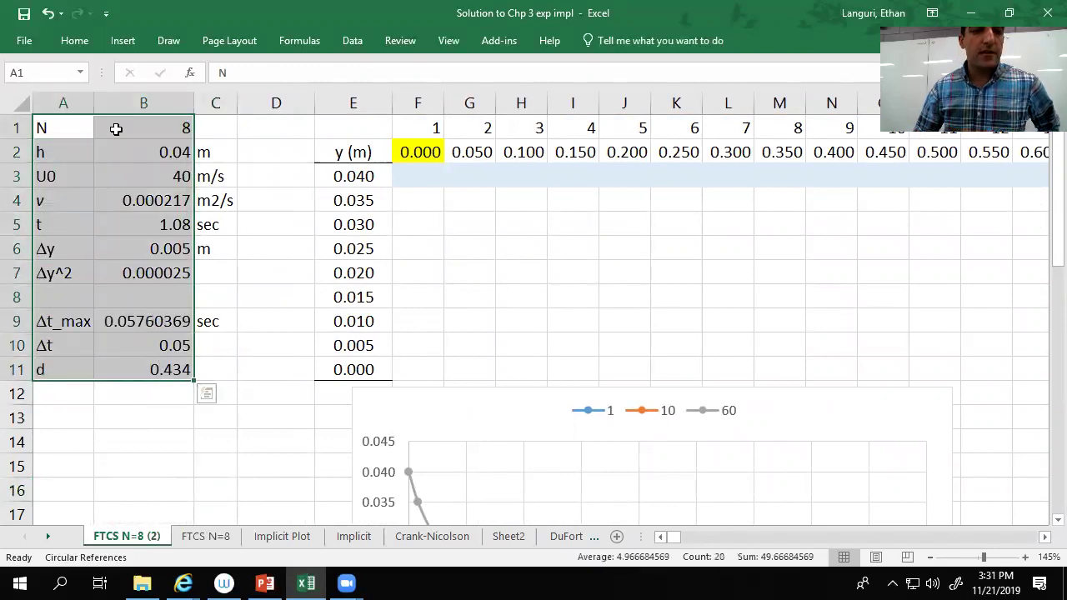
pyautogui.click(77, 43)
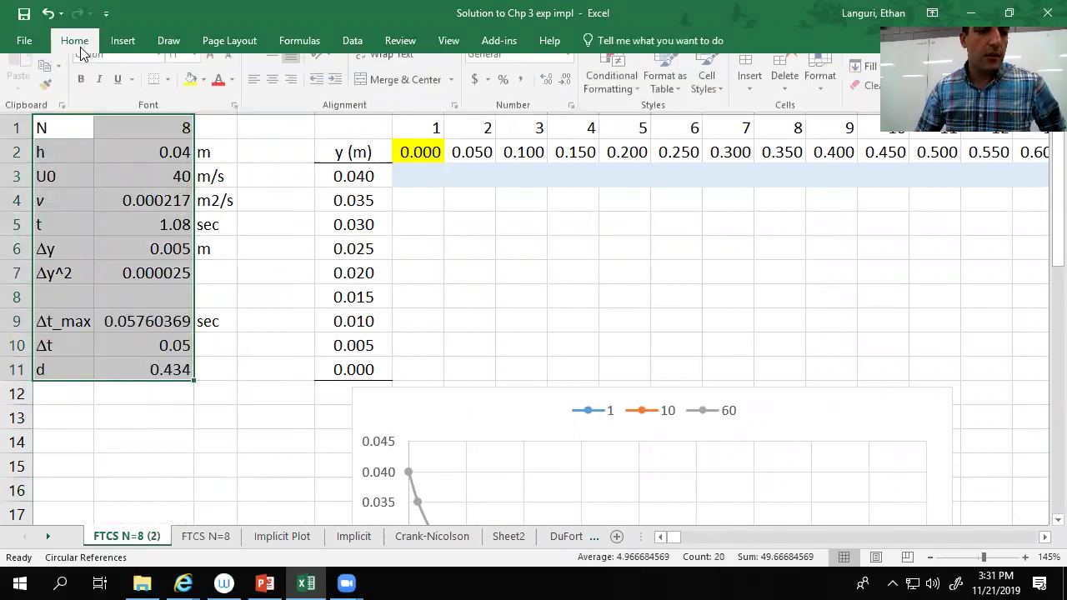
pyautogui.click(206, 97)
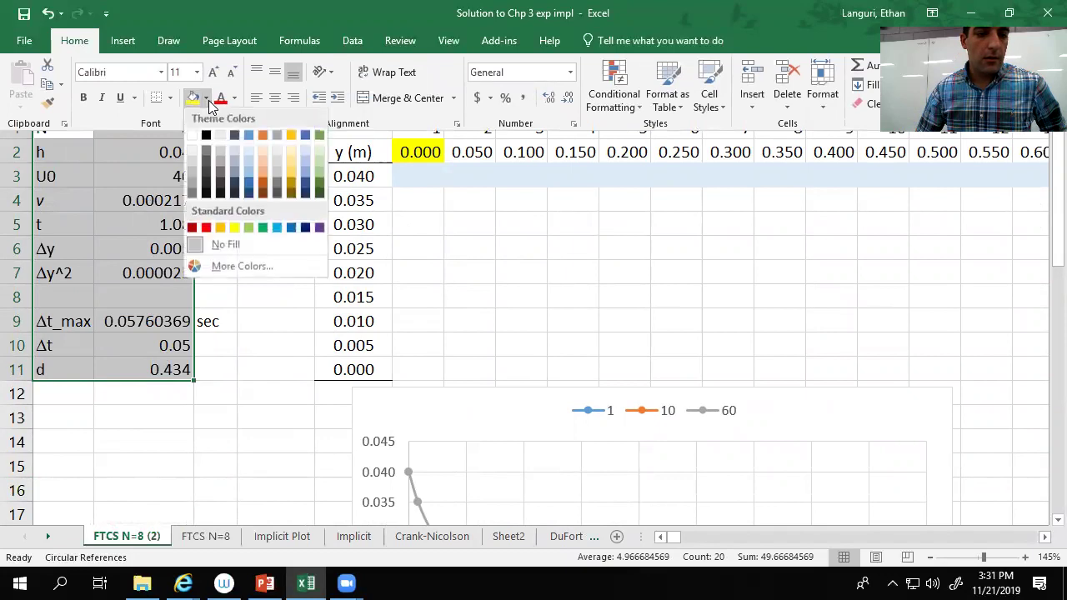
pyautogui.click(253, 134)
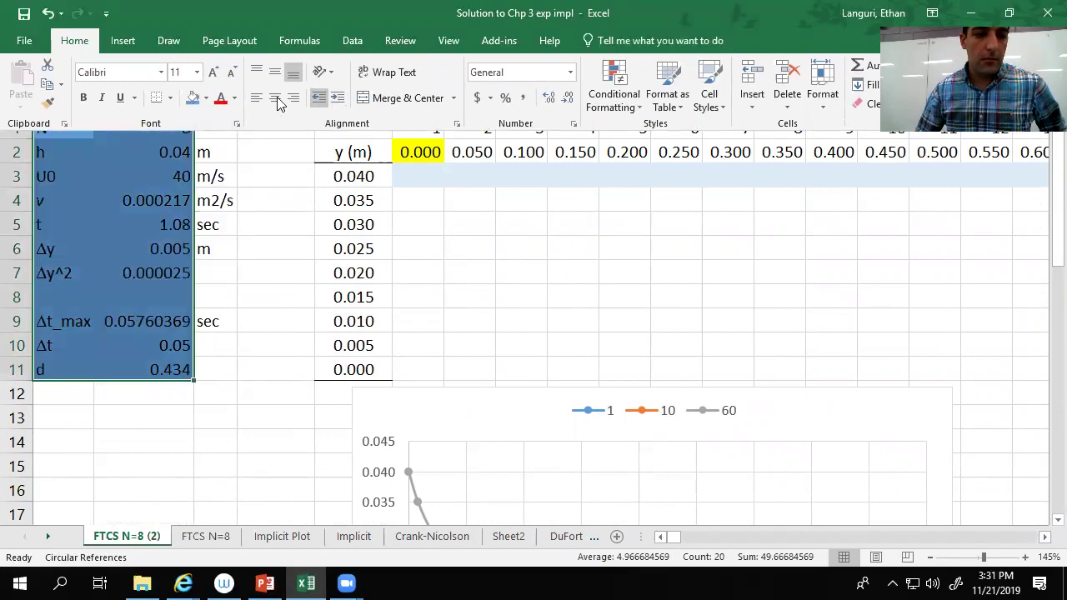
pyautogui.click(170, 97)
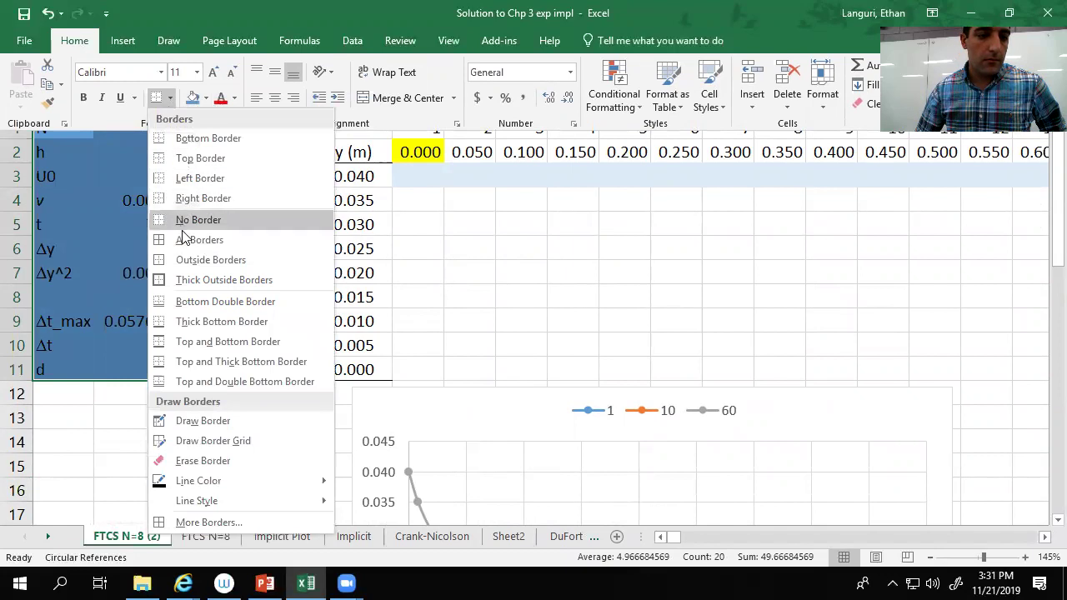
pyautogui.click(187, 240)
pyautogui.click(173, 437)
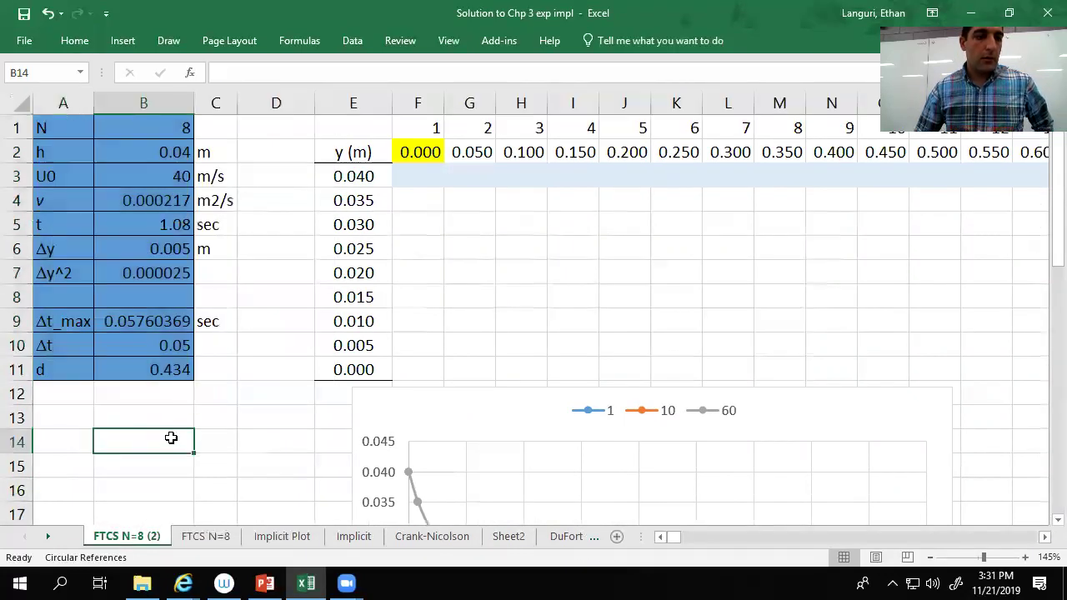
# Step: Review the input parameters N, h, U0, v and t in rows 1 to 5
pyautogui.click(76, 124)
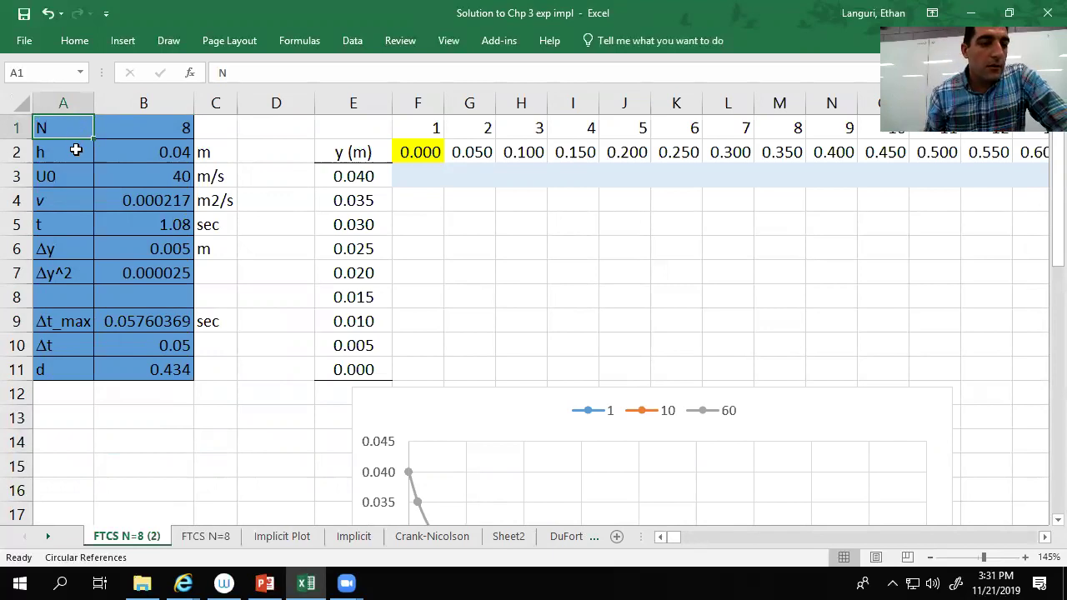
pyautogui.press('Return')
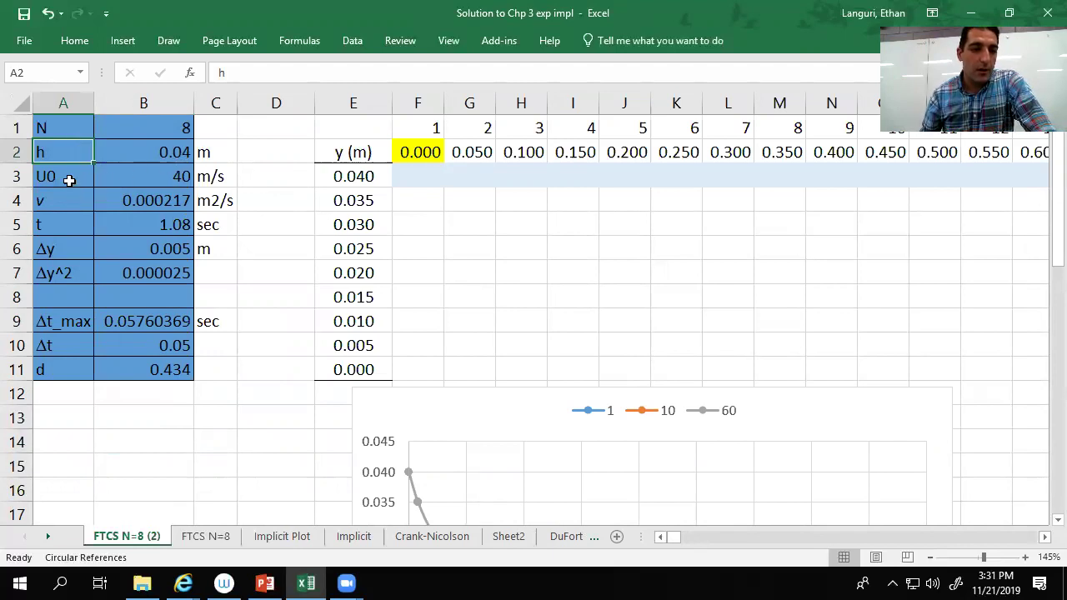
pyautogui.press('Return')
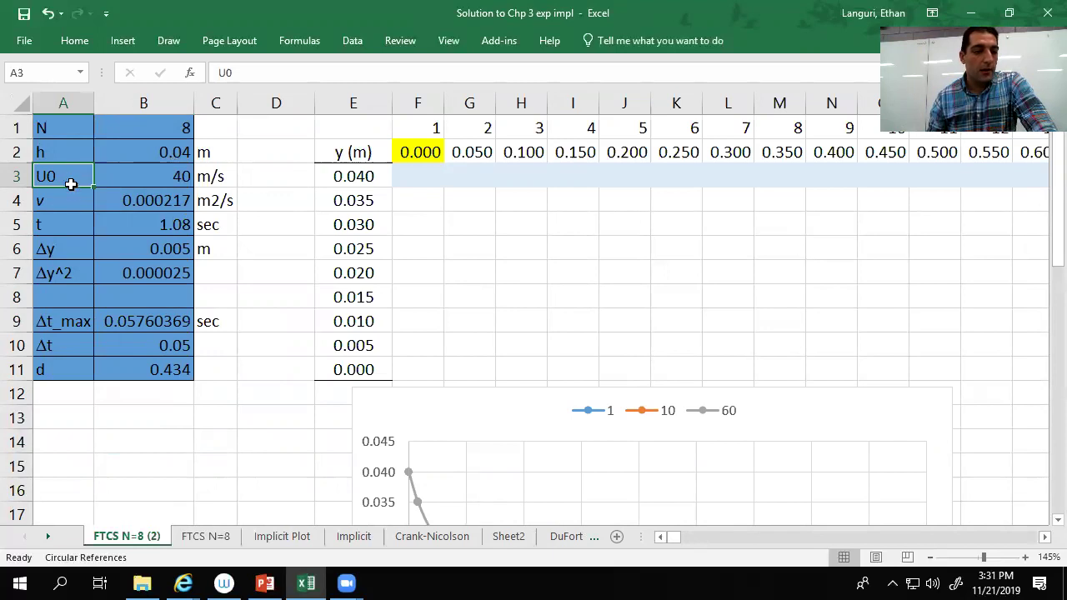
pyautogui.press('Return')
pyautogui.press('Tab')
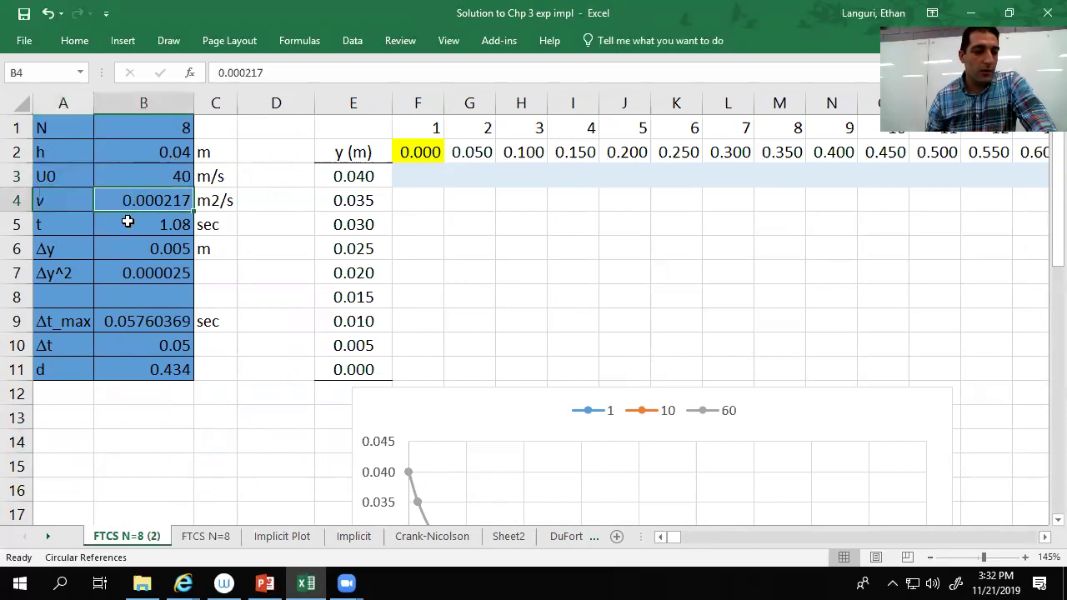
pyautogui.press('Return')
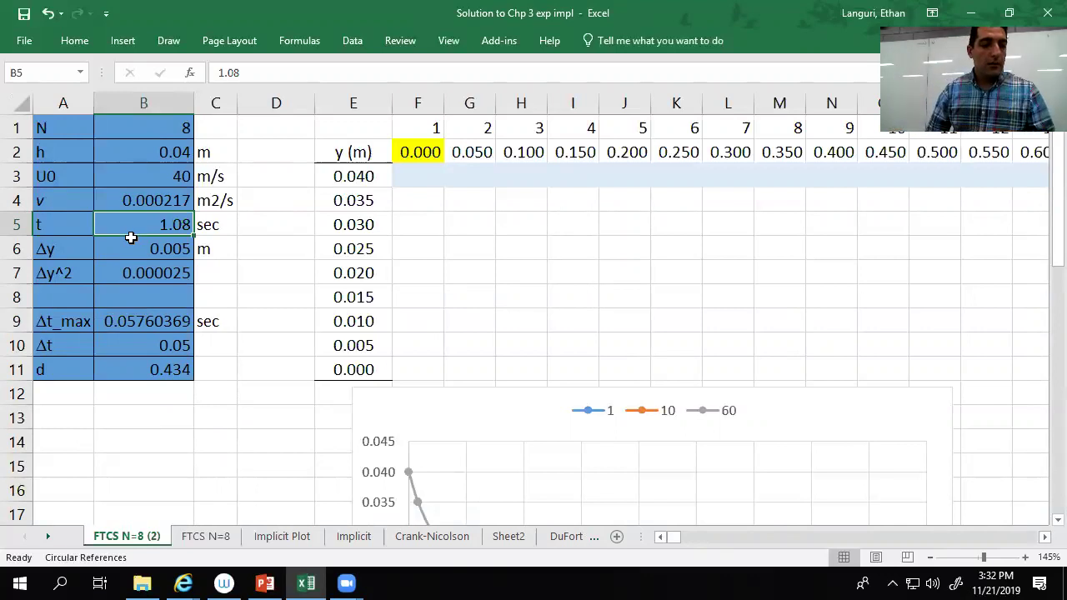
# Step: Examine the formulas for Δy, Δy^2 and Δt_max in B6, B7 and B9, leaving them as they are
pyautogui.click(131, 248)
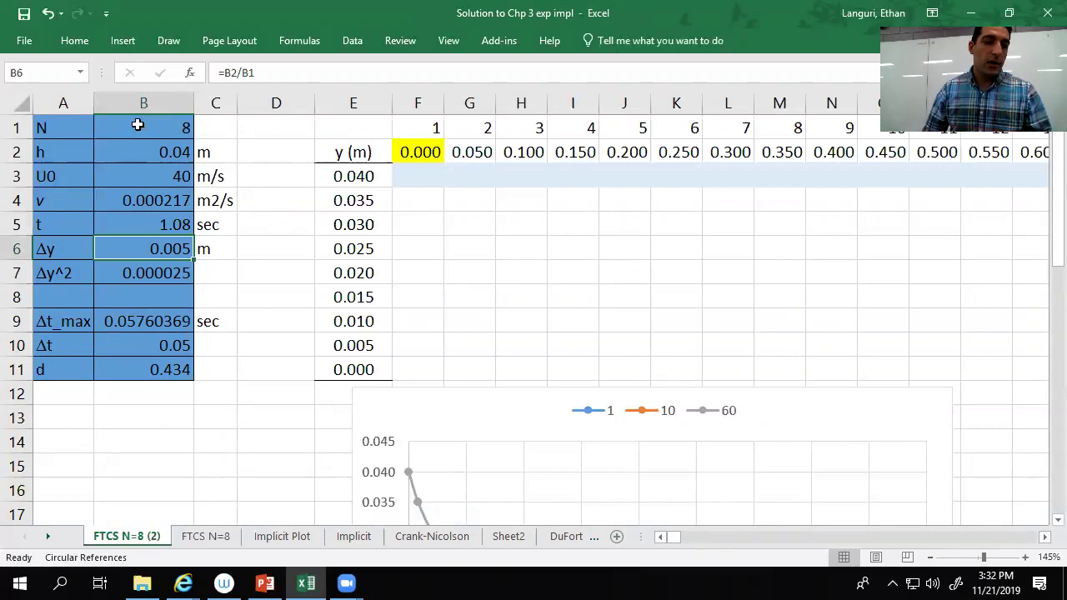
pyautogui.click(241, 73)
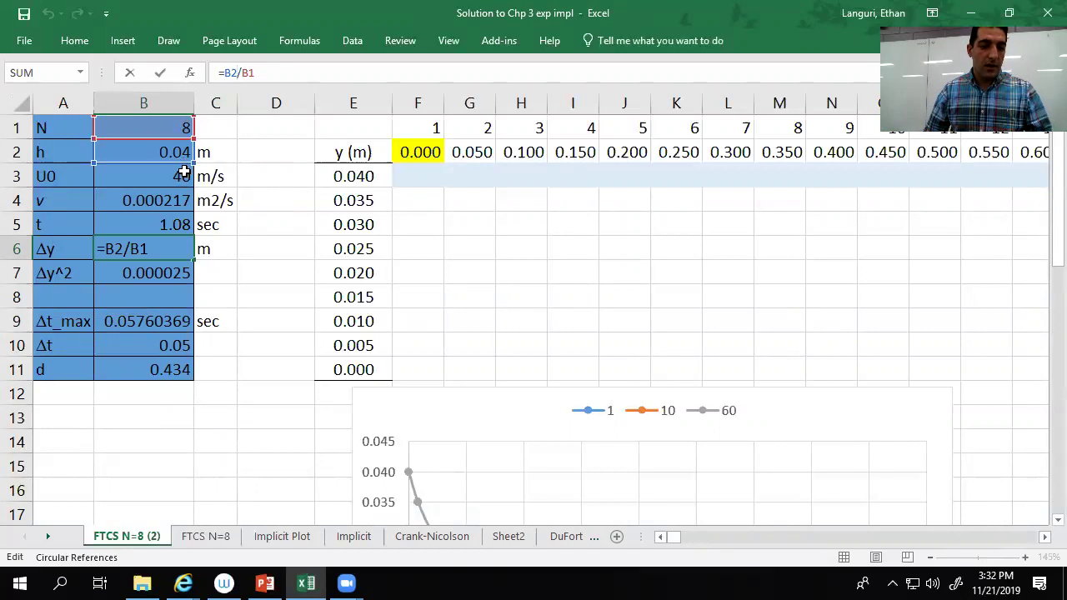
pyautogui.hotkey('ctrl', 'Return')
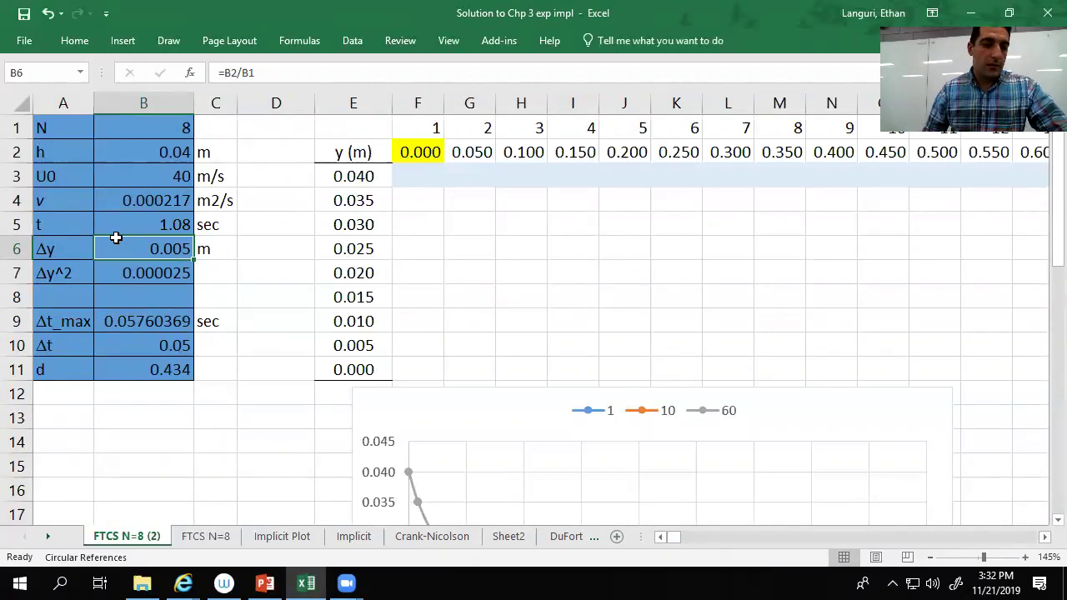
pyautogui.click(127, 269)
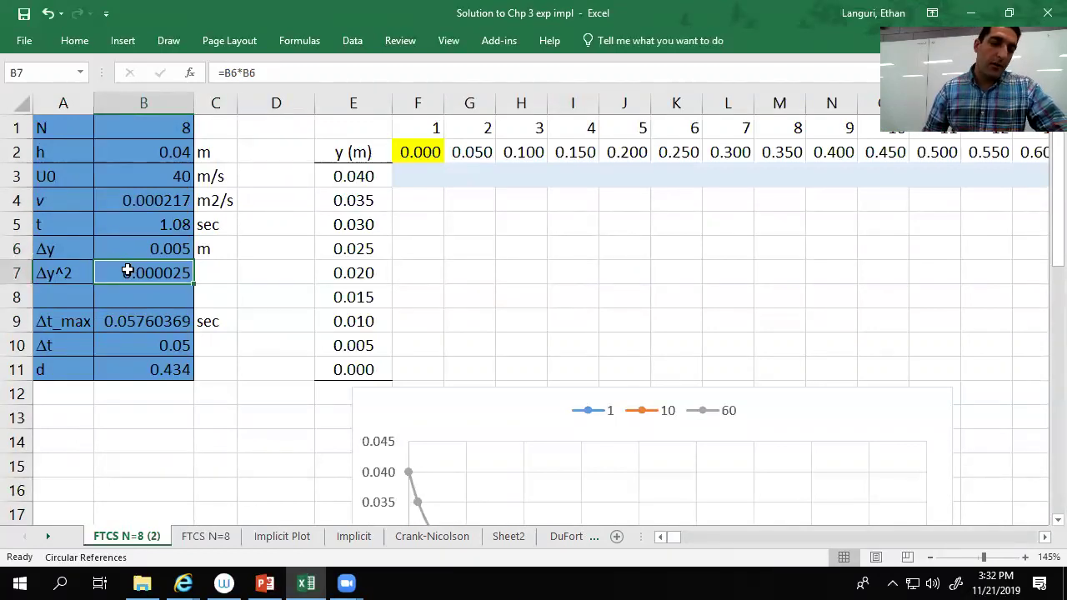
pyautogui.click(131, 320)
pyautogui.doubleClick(131, 320)
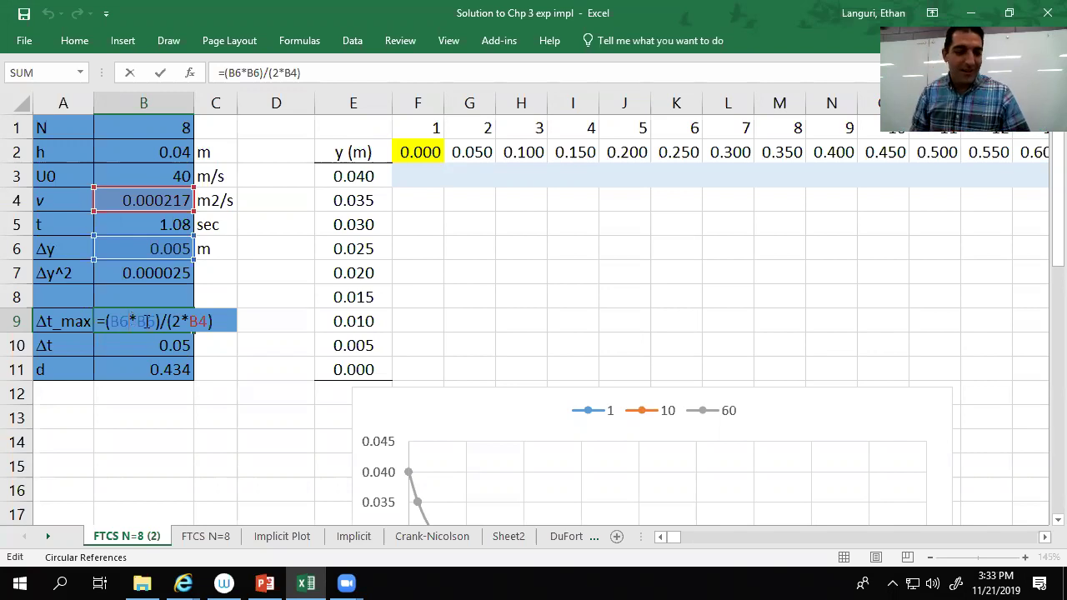
pyautogui.hotkey('ctrl', 'Return')
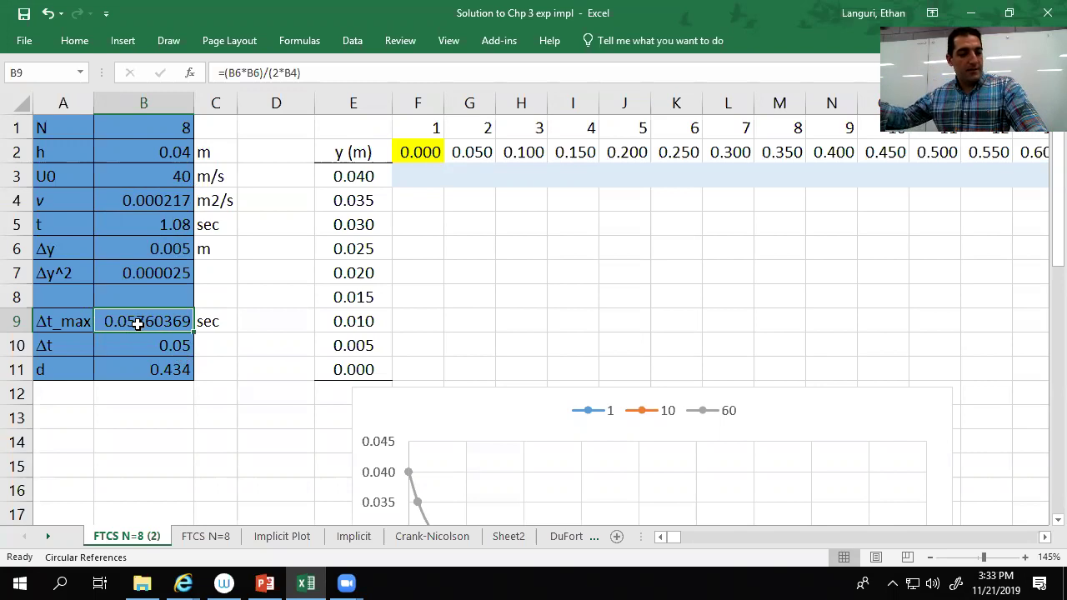
# Step: Set the time step Δt in B10 to 0.04
pyautogui.click(177, 350)
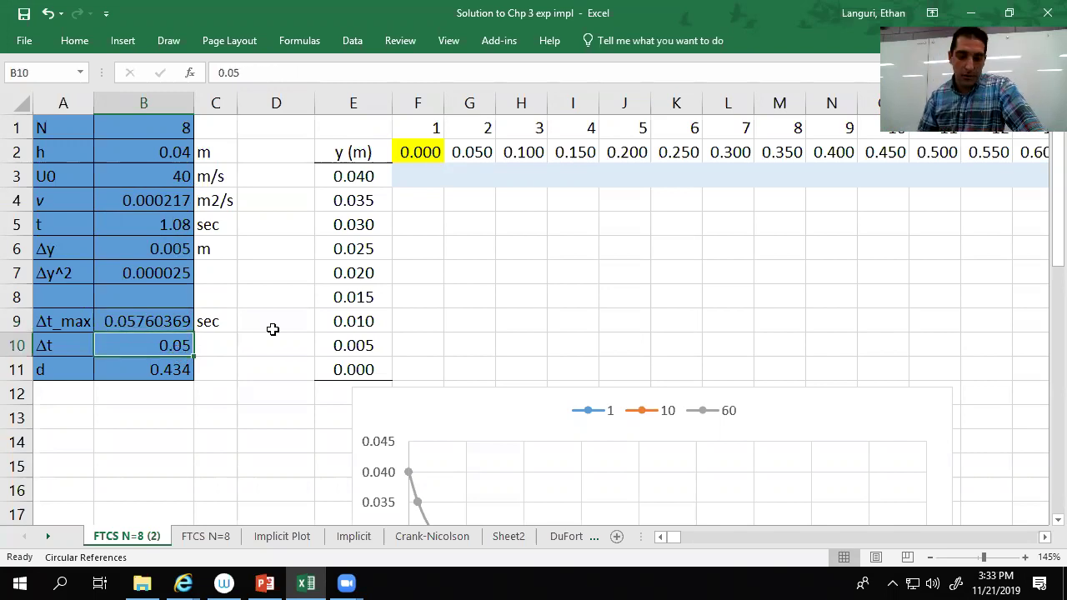
pyautogui.write('0.04')
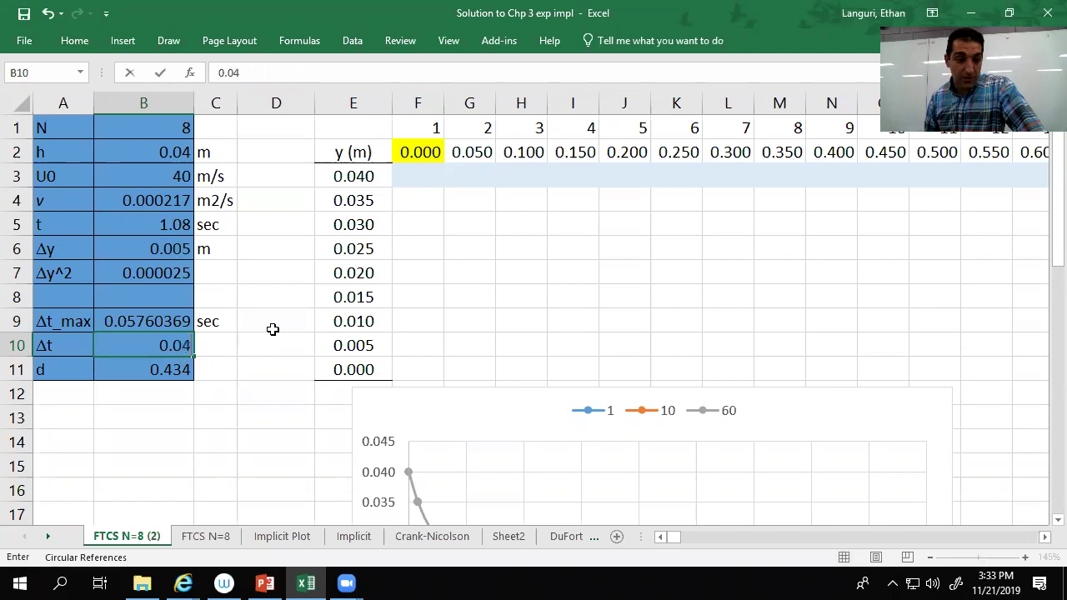
pyautogui.press('Return')
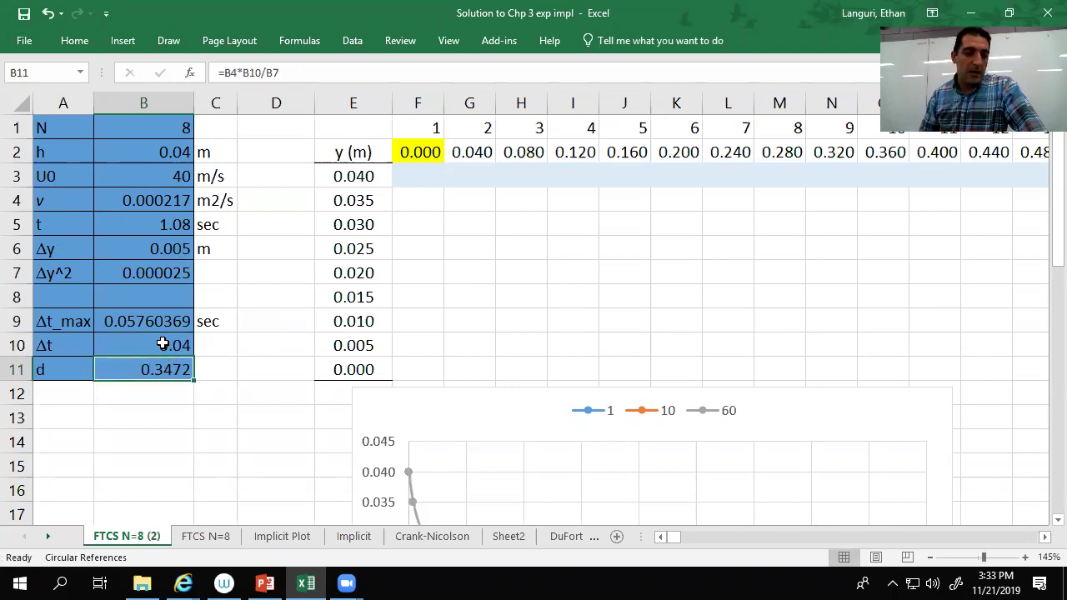
# Step: Examine the formula for d in B11 and the first y (m) entry in E3
pyautogui.doubleClick(160, 369)
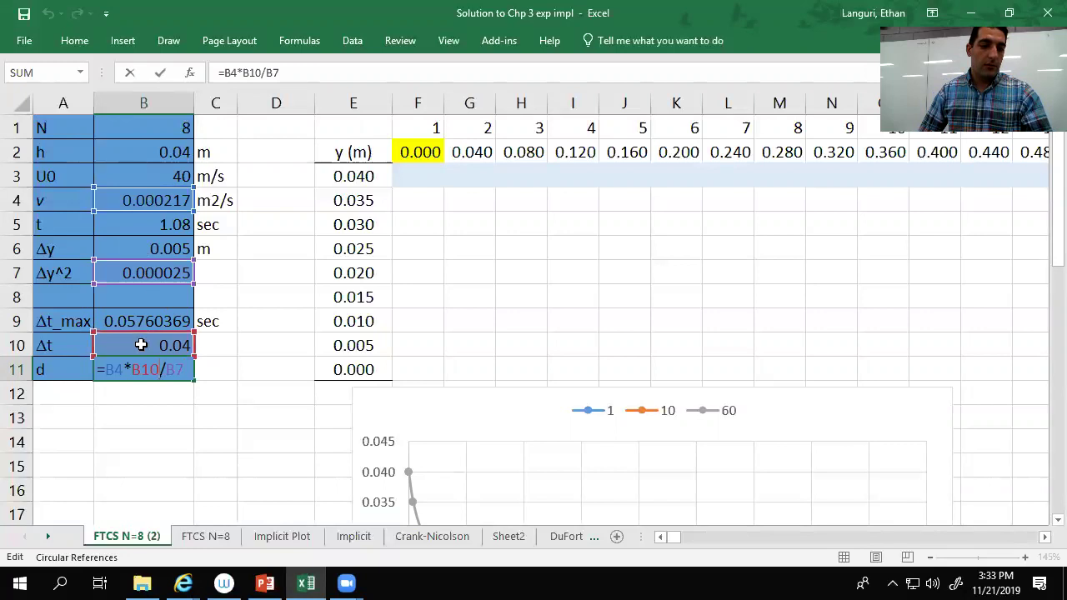
pyautogui.hotkey('ctrl', 'Return')
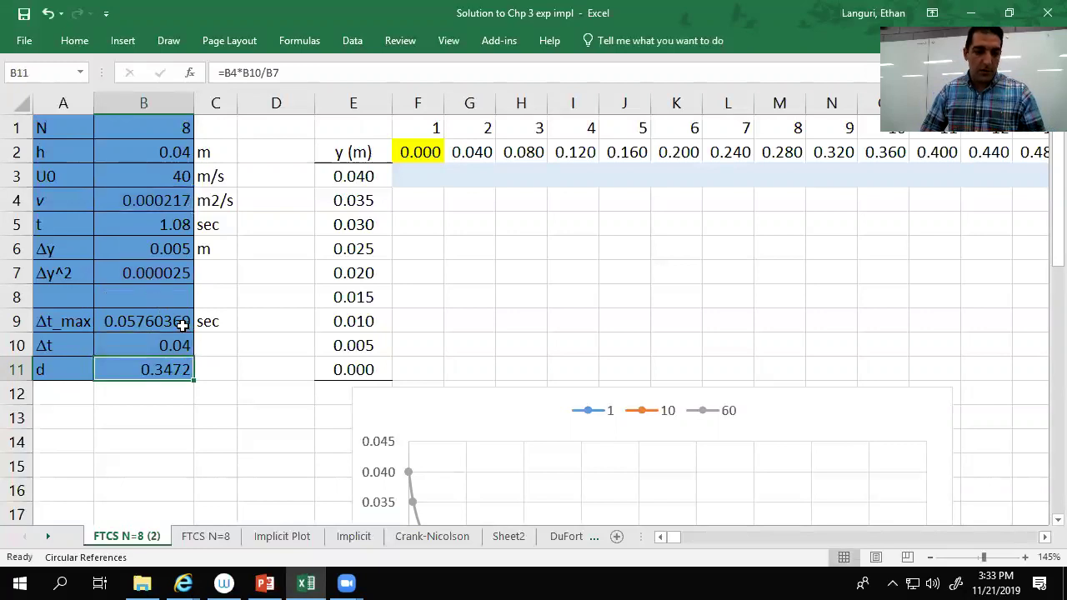
pyautogui.click(246, 342)
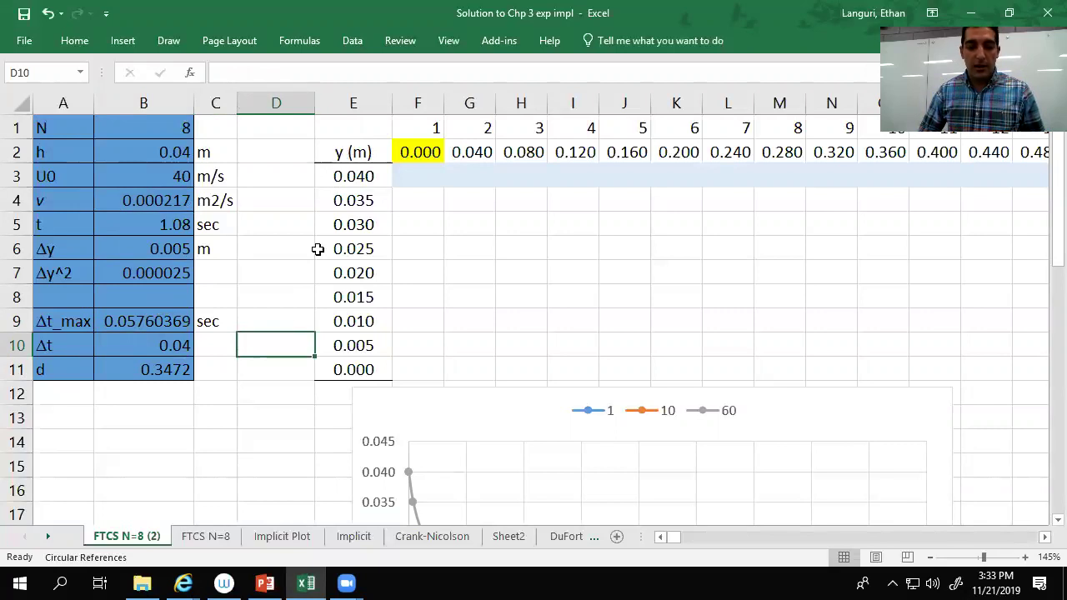
pyautogui.click(348, 177)
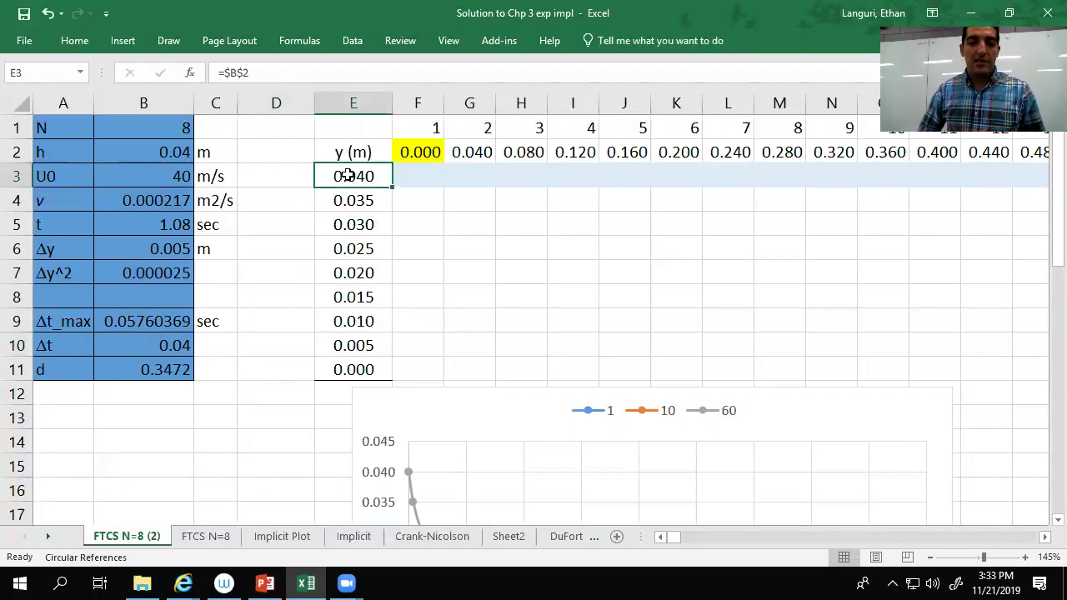
# Step: Examine the y (m) formulas in column E, including E11 and the Δy subtraction in E4, leaving them as they are
pyautogui.click(341, 368)
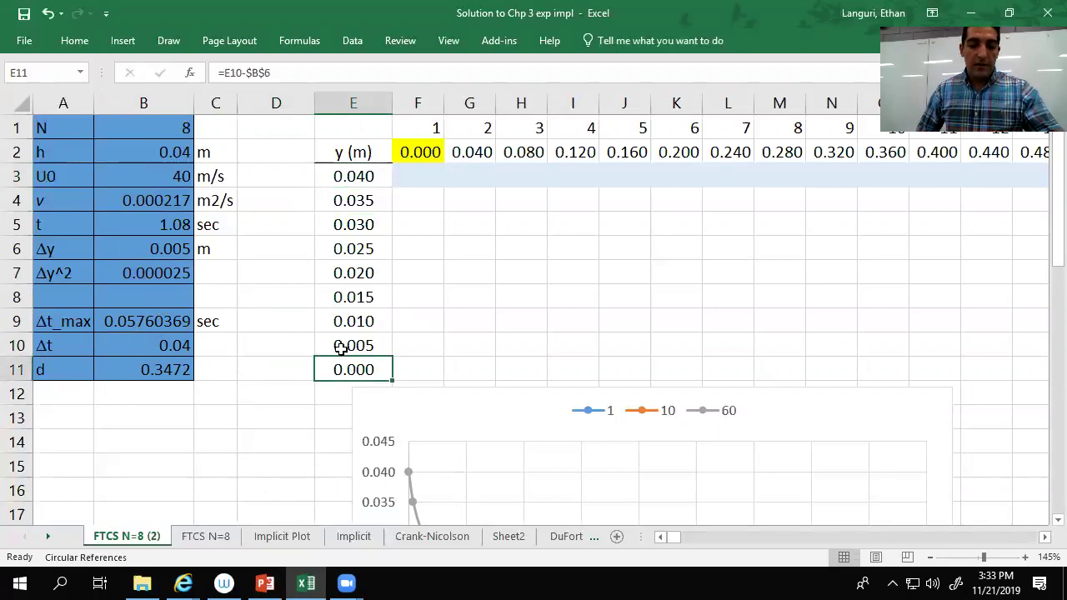
pyautogui.click(341, 348)
pyautogui.click(343, 199)
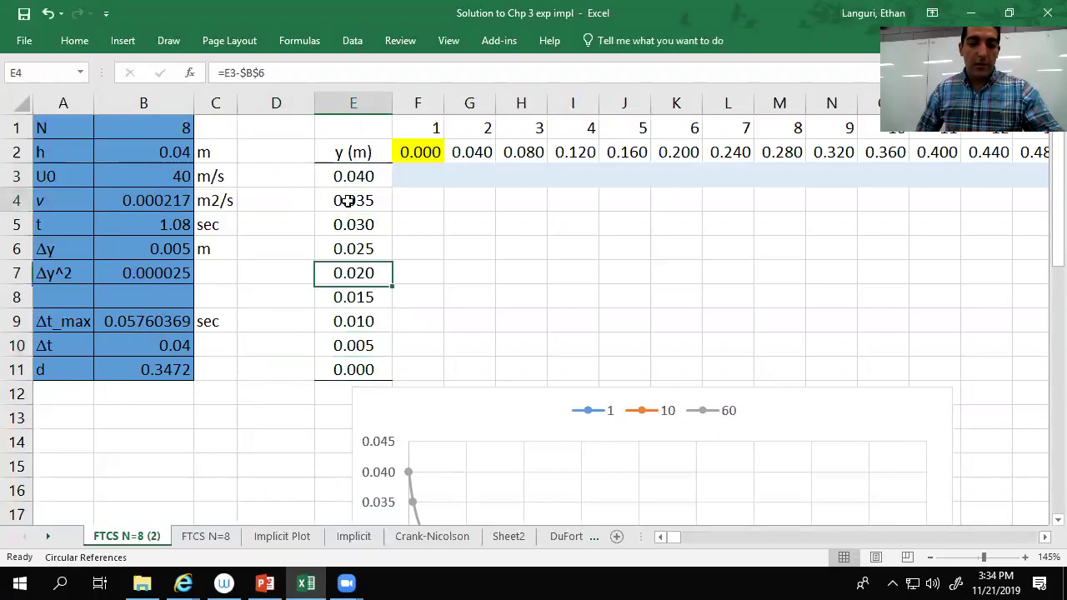
pyautogui.doubleClick(347, 201)
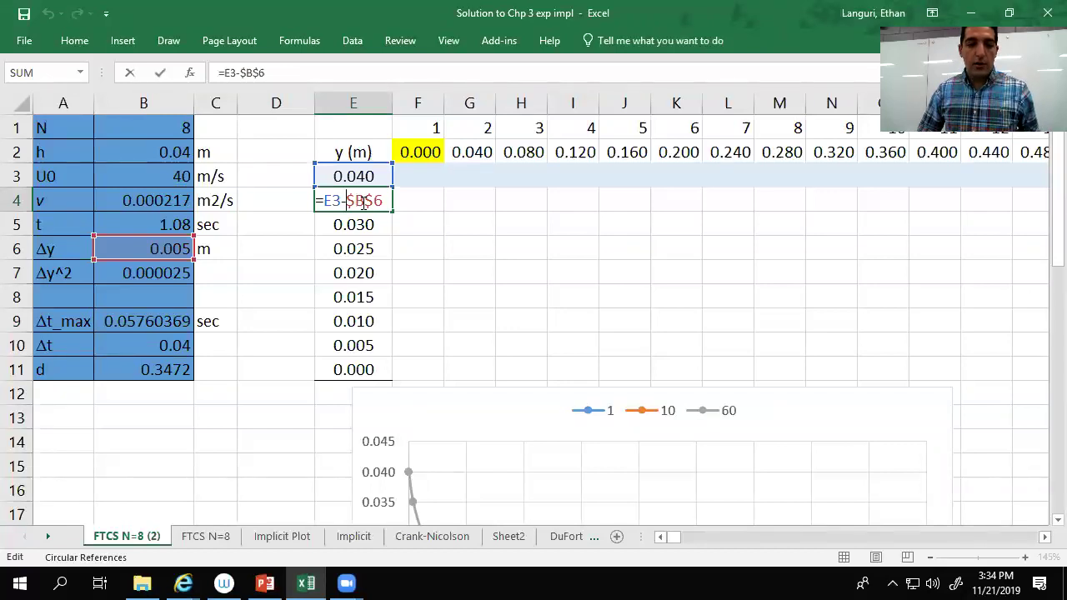
pyautogui.hotkey('ctrl', 'Return')
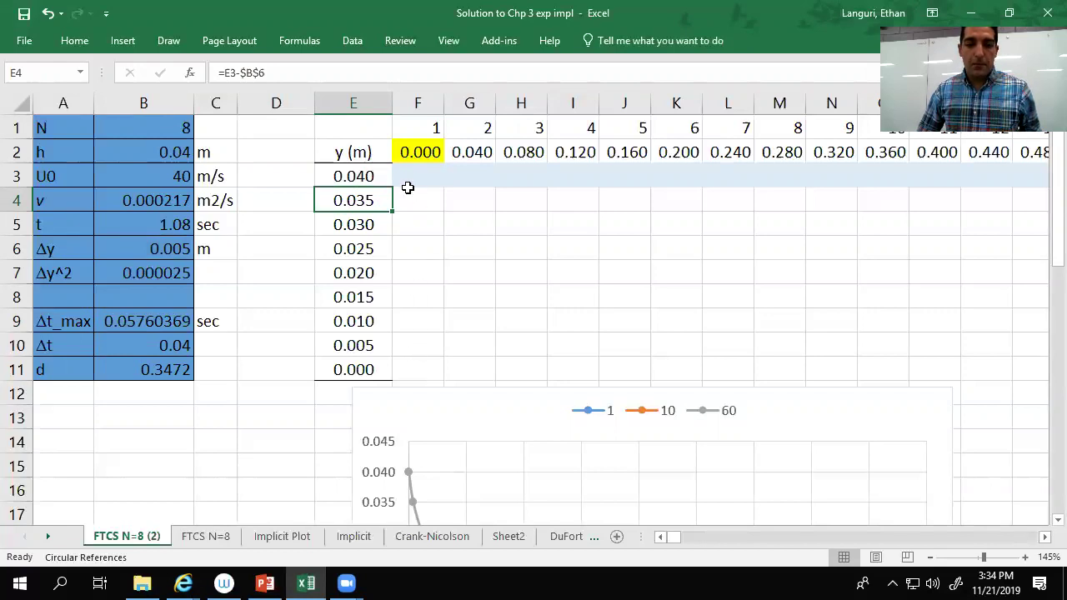
# Step: Format the boundary rows for y = 0.040 from E3 to R3 and y = 0.000 from E11 to Q11 with blue fill and cell borders
pyautogui.moveTo(379, 180); pyautogui.dragTo(1035, 174)
pyautogui.click(75, 41)
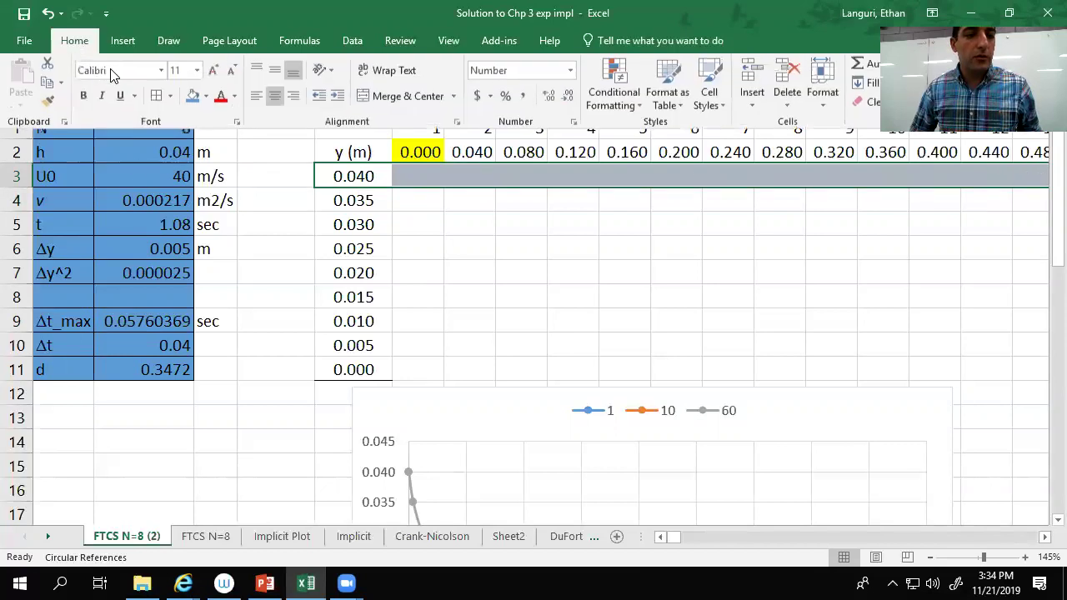
pyautogui.click(192, 97)
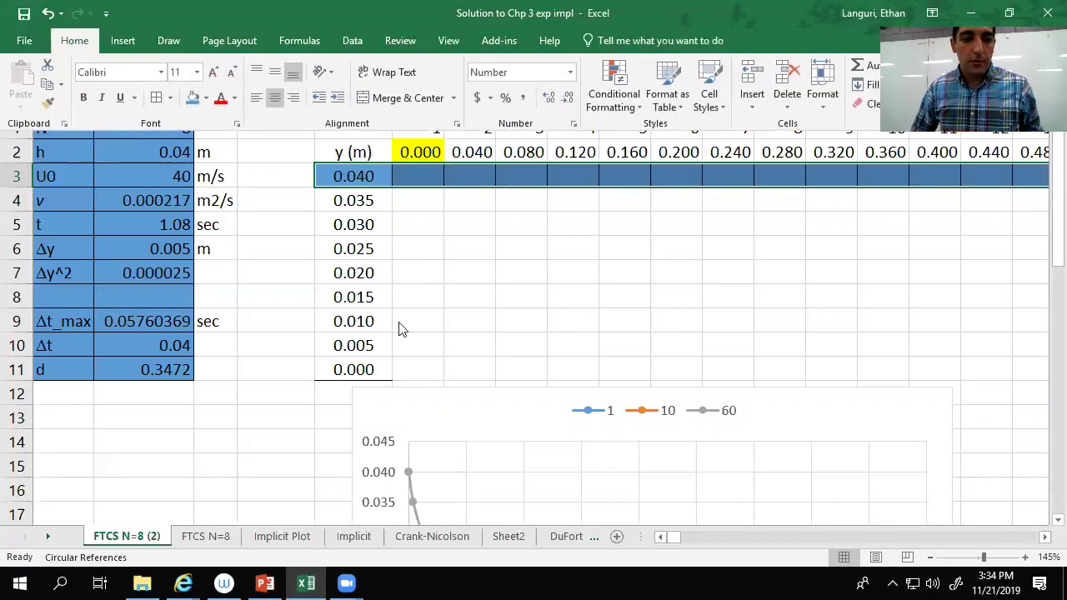
pyautogui.click(354, 373)
pyautogui.moveTo(354, 371); pyautogui.dragTo(1009, 364)
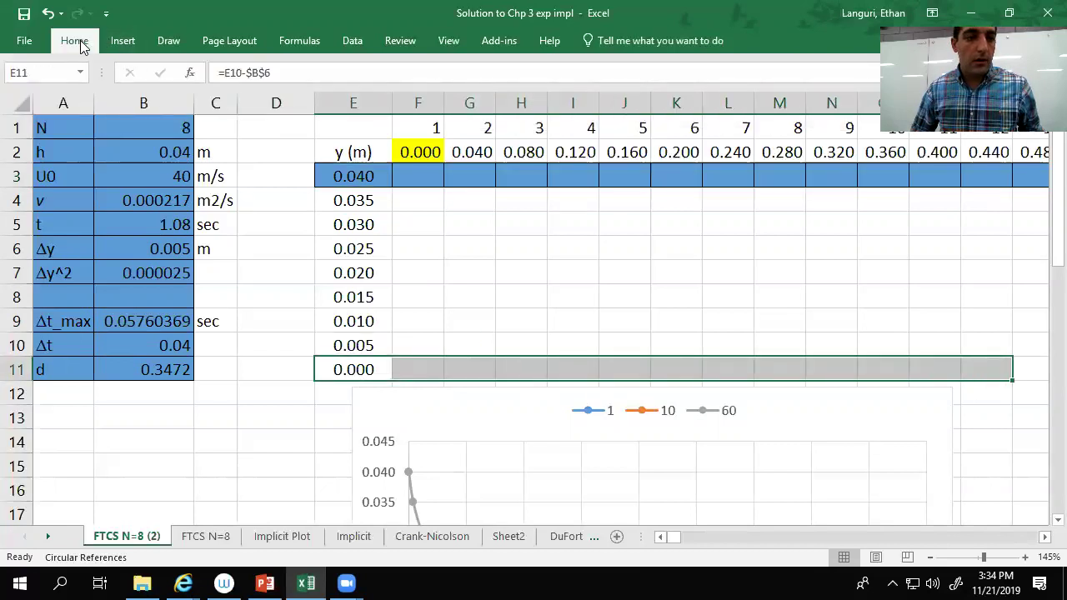
pyautogui.click(75, 41)
pyautogui.click(193, 97)
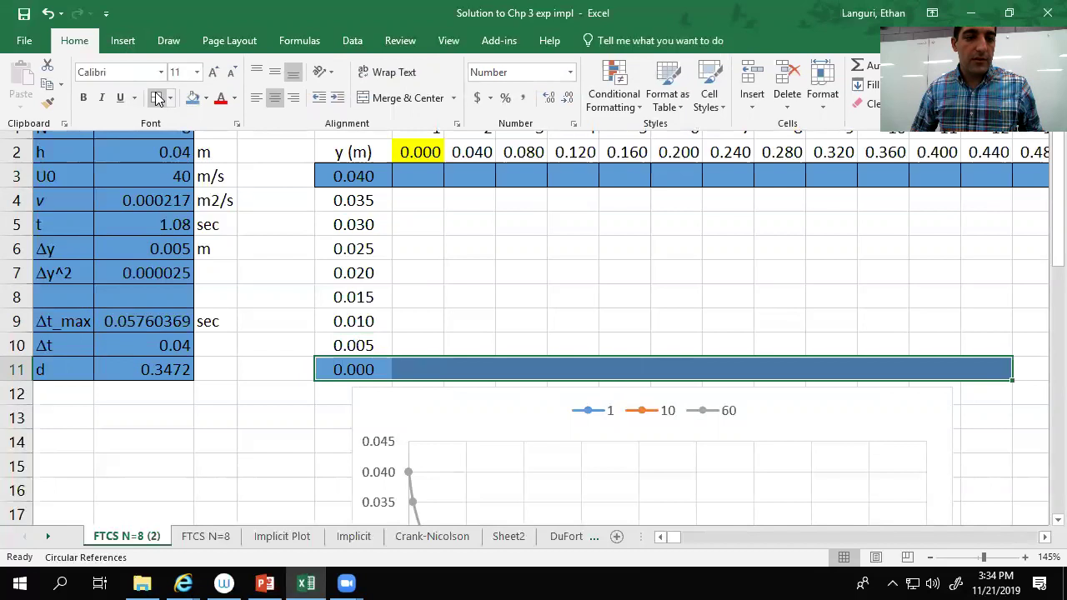
# Step: Format the initial-condition cells F4 to F10 with yellow fill and cell borders
pyautogui.moveTo(405, 202); pyautogui.dragTo(405, 342)
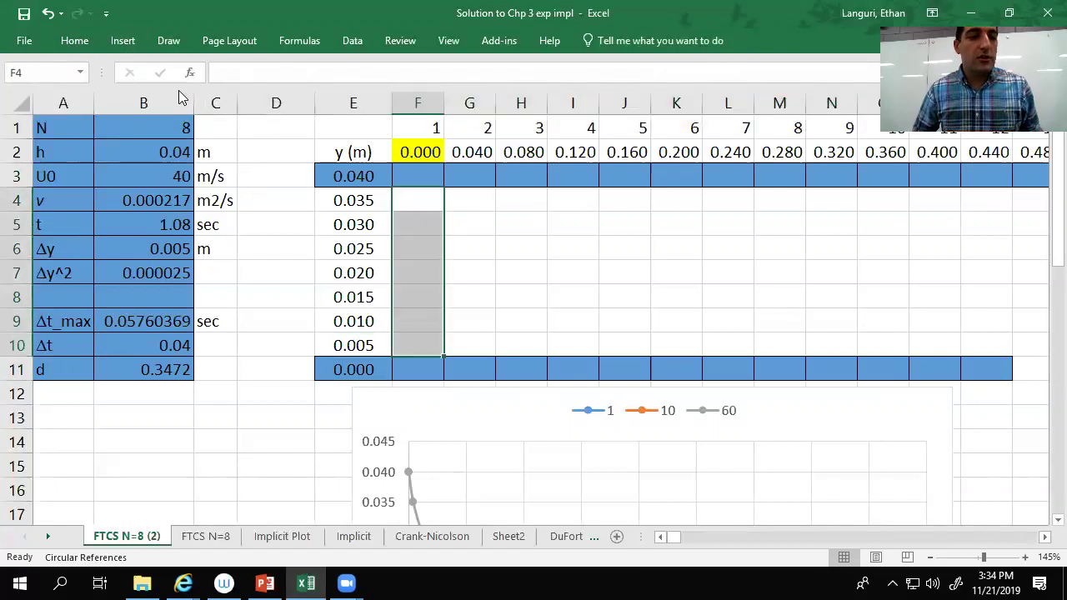
pyautogui.click(75, 43)
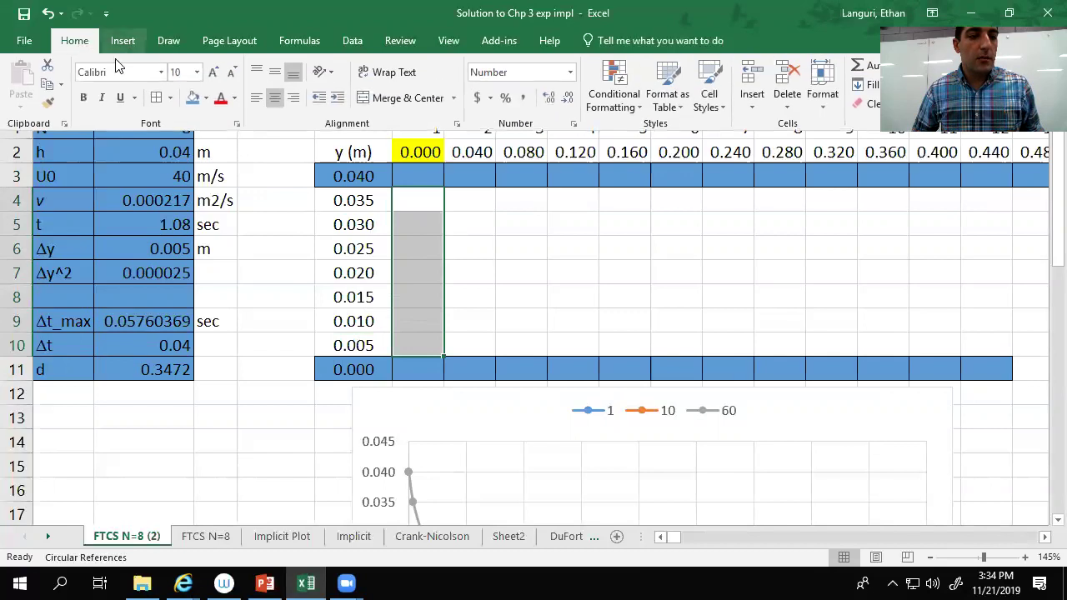
pyautogui.click(206, 98)
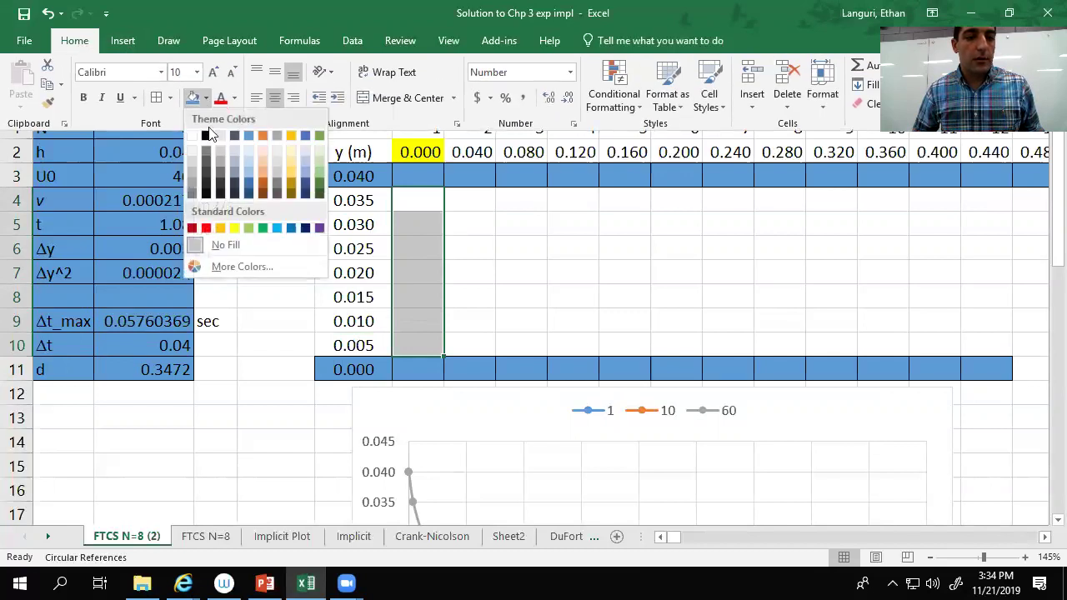
pyautogui.click(234, 228)
pyautogui.click(158, 98)
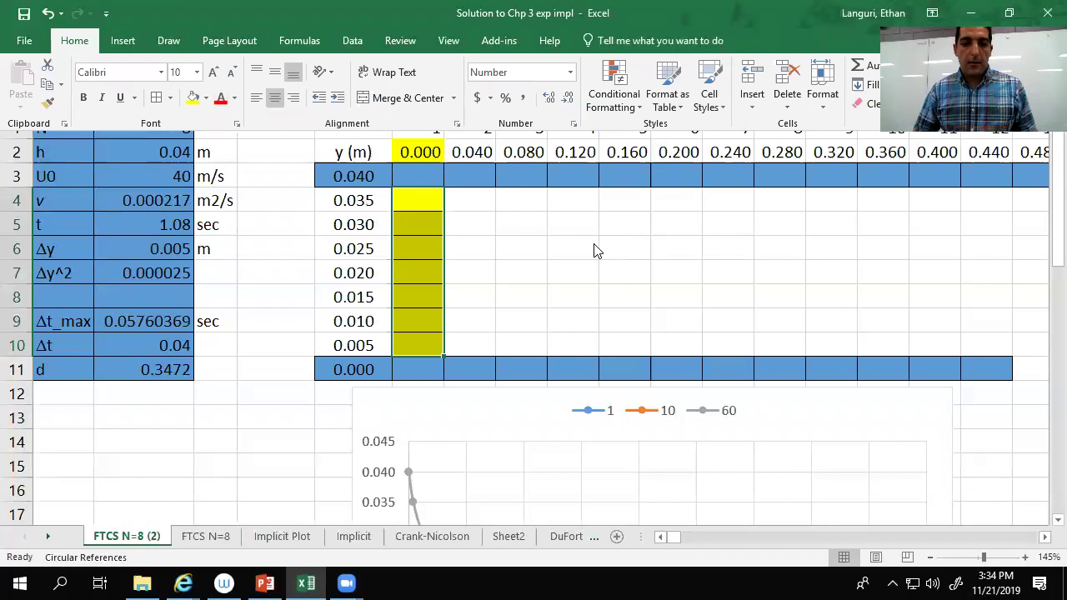
pyautogui.click(595, 248)
# Step: Enter the first time column's values: 0 in each cell from F3 to F10 and 40 in F11
pyautogui.click(399, 175)
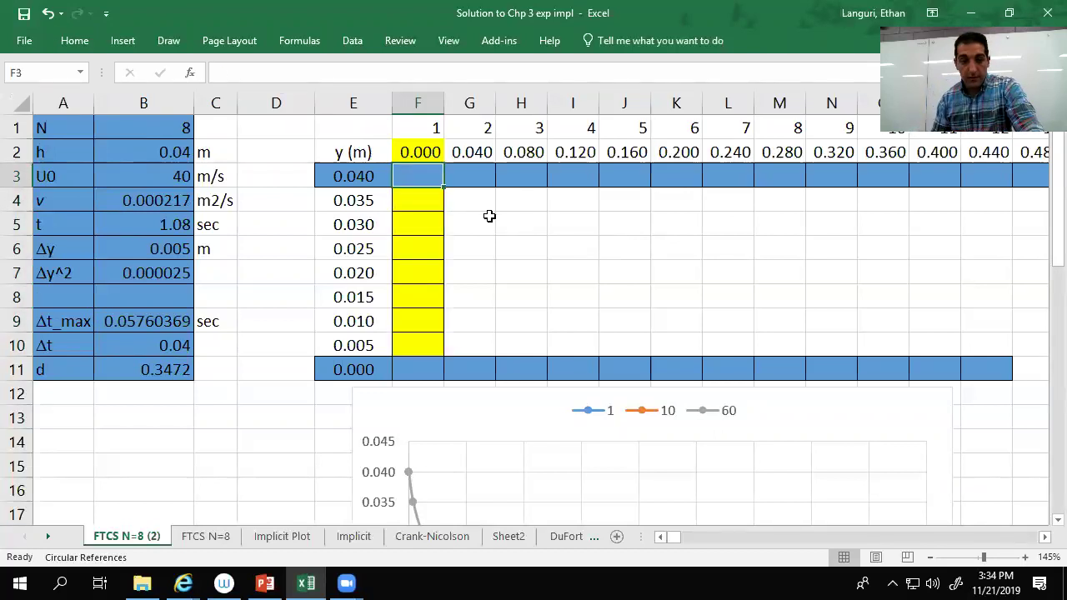
pyautogui.write('0')
pyautogui.press('Return')
pyautogui.write('0')
pyautogui.press('Return')
pyautogui.write('0')
pyautogui.press('Return')
pyautogui.write('0')
pyautogui.press('Return')
pyautogui.write('0')
pyautogui.press('Return')
pyautogui.write('0')
pyautogui.press('Return')
pyautogui.write('0')
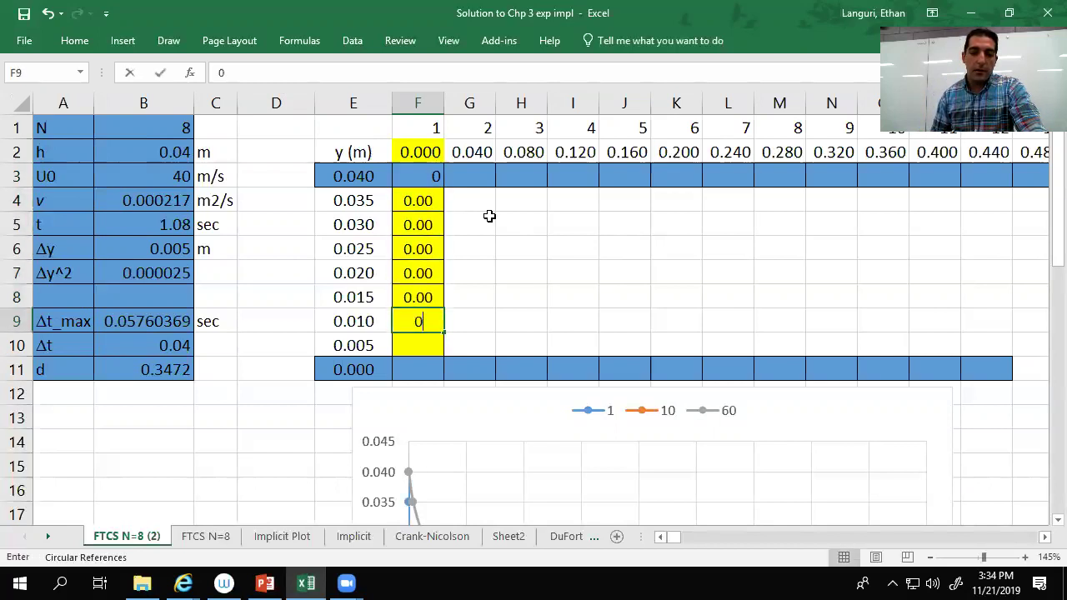
pyautogui.press('Return')
pyautogui.write('0')
pyautogui.press('Return')
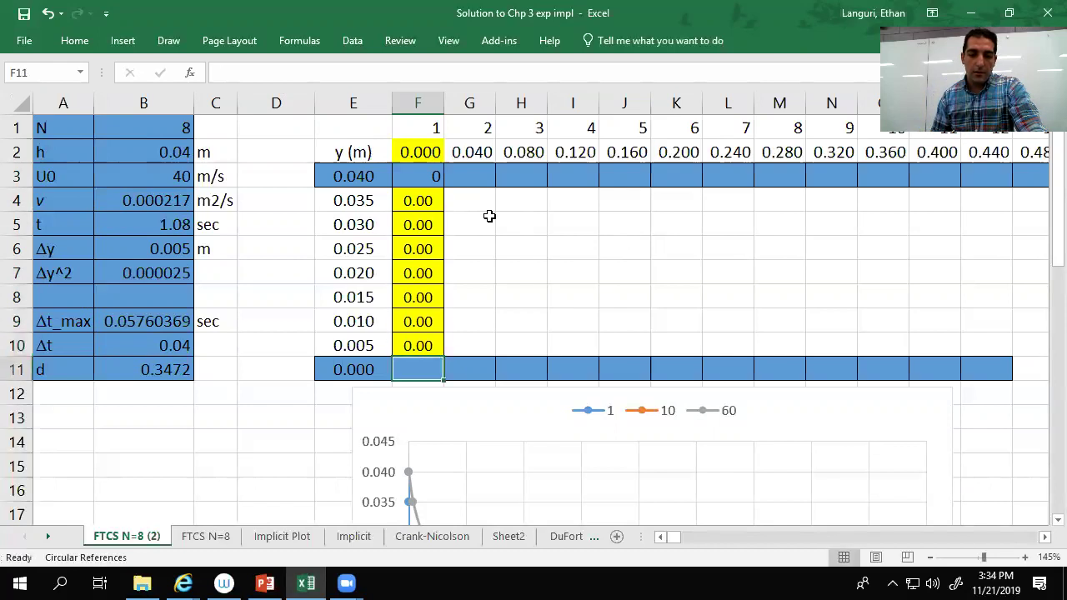
pyautogui.write('40')
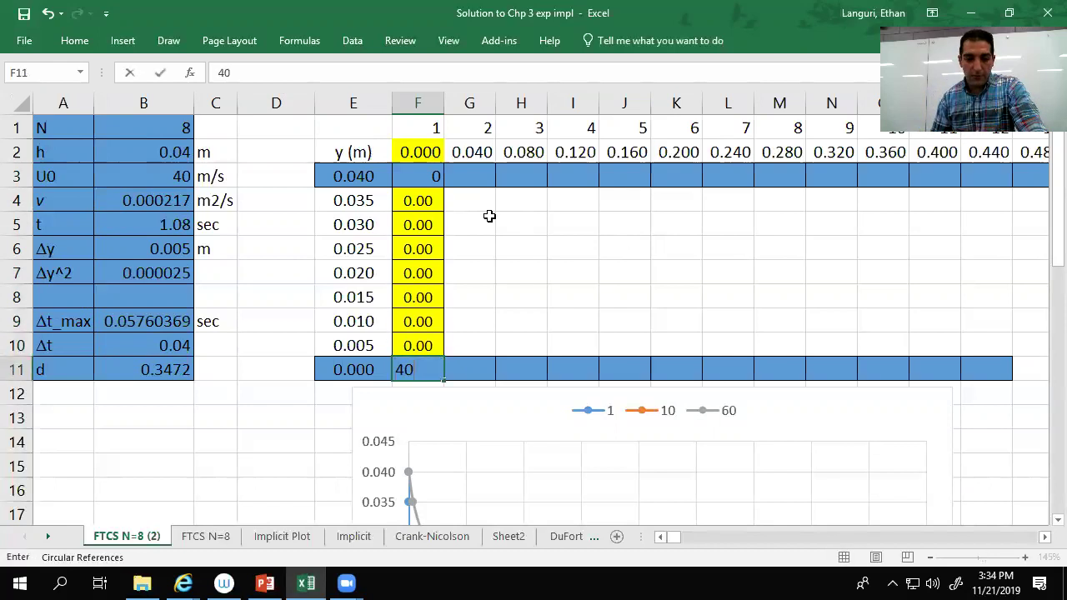
pyautogui.press('Return')
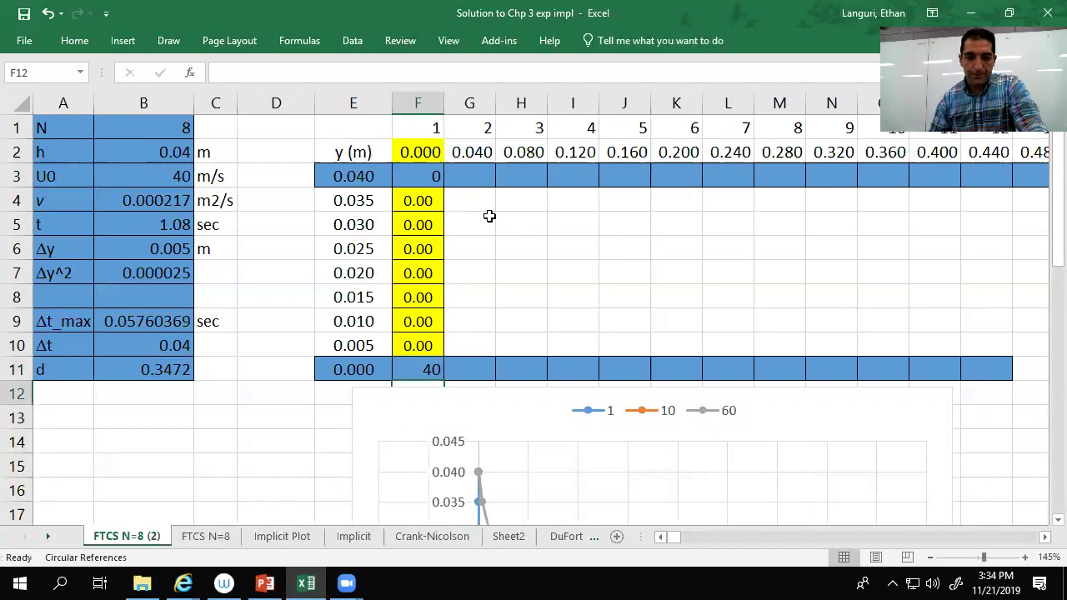
# Step: Center the values in F3 to F11 horizontally
pyautogui.moveTo(417, 181); pyautogui.dragTo(437, 364)
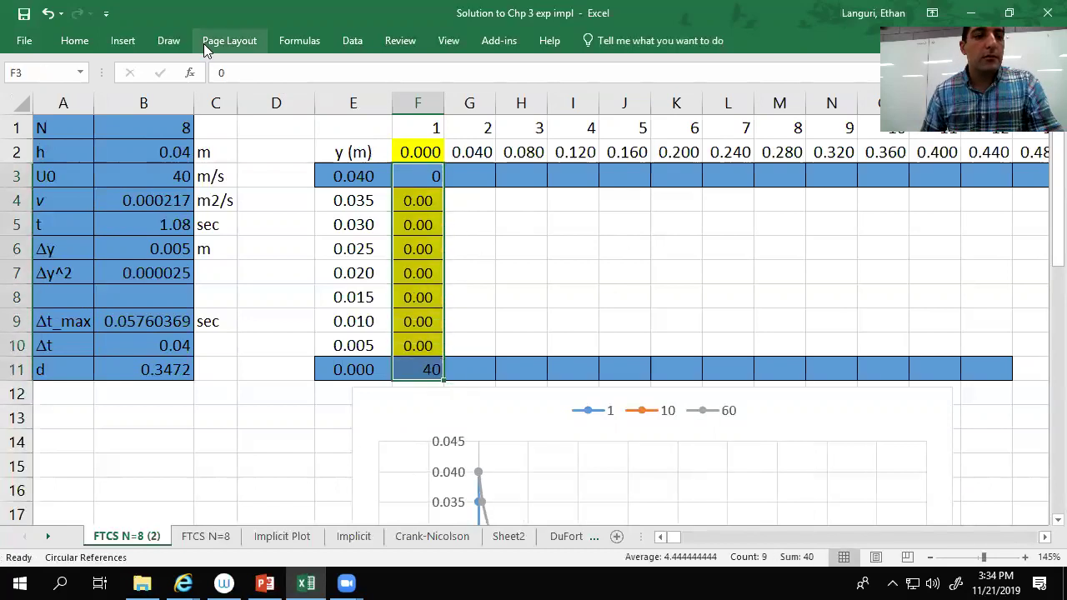
pyautogui.click(83, 42)
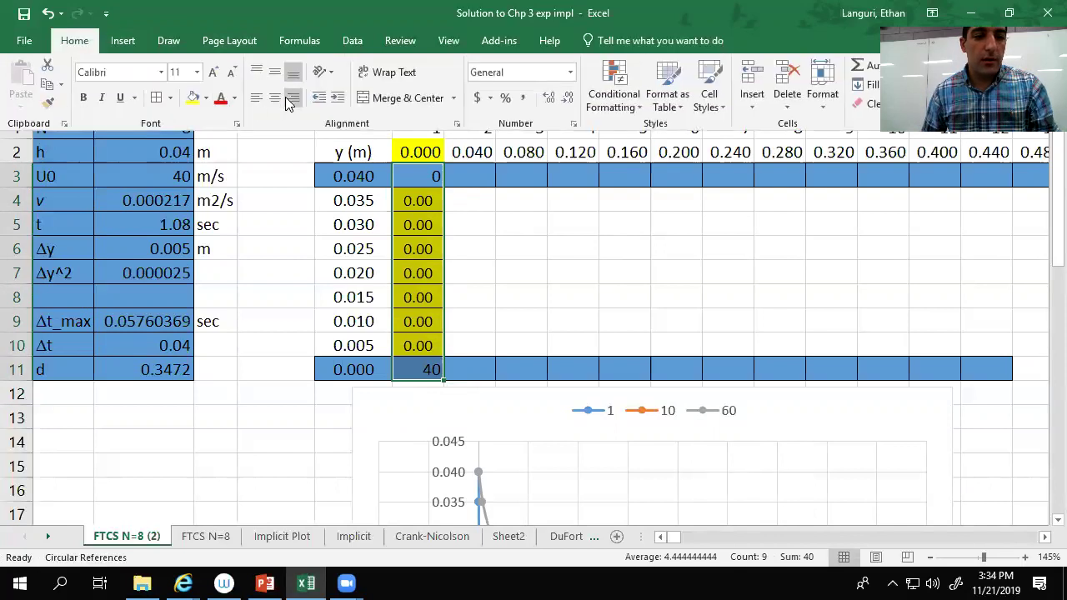
pyautogui.click(274, 97)
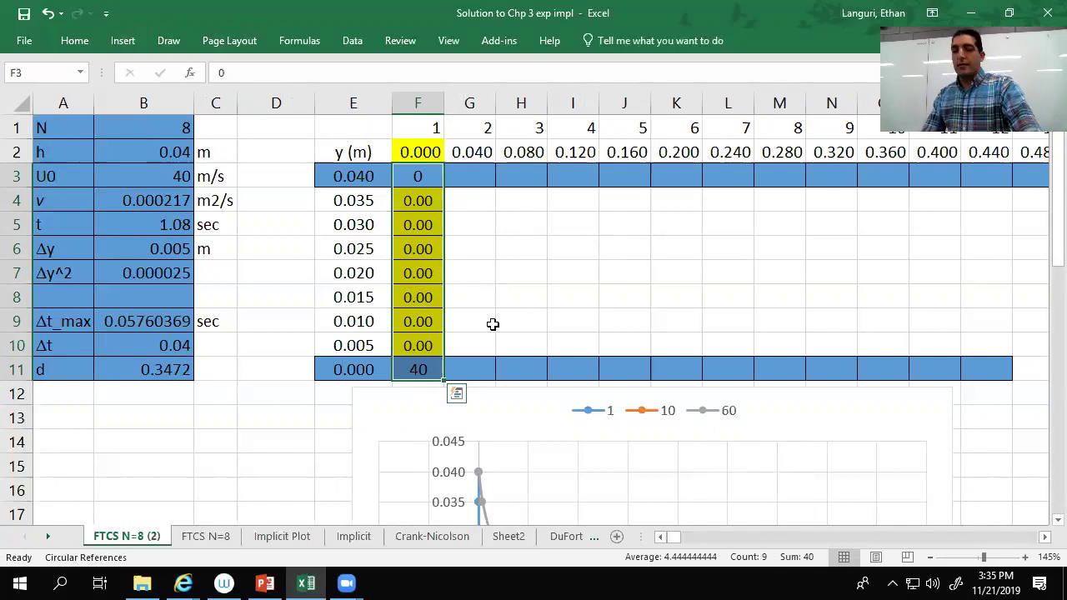
pyautogui.click(493, 324)
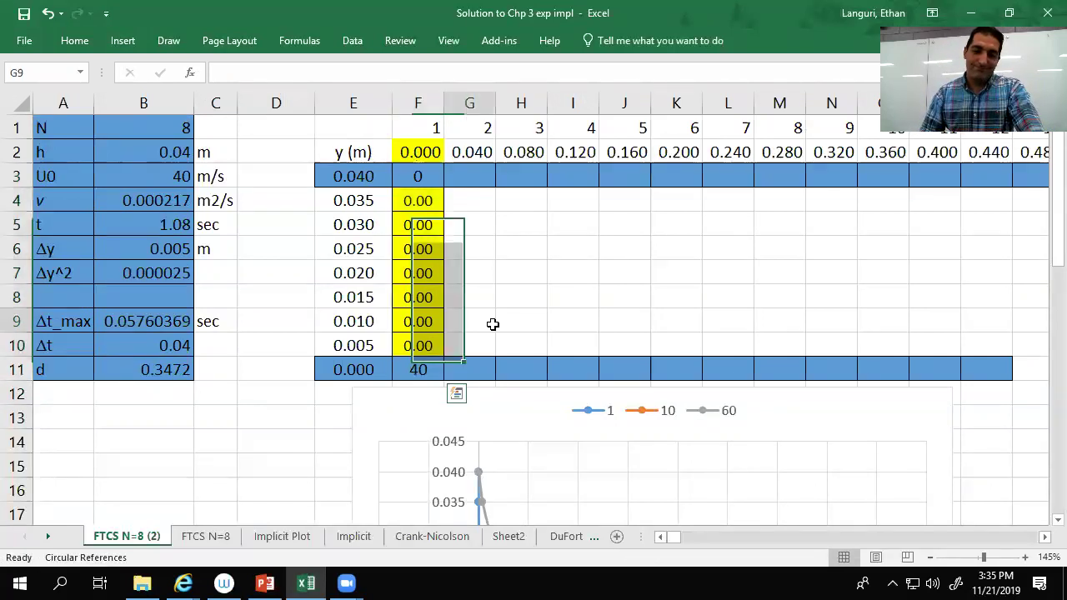
pyautogui.click(471, 200)
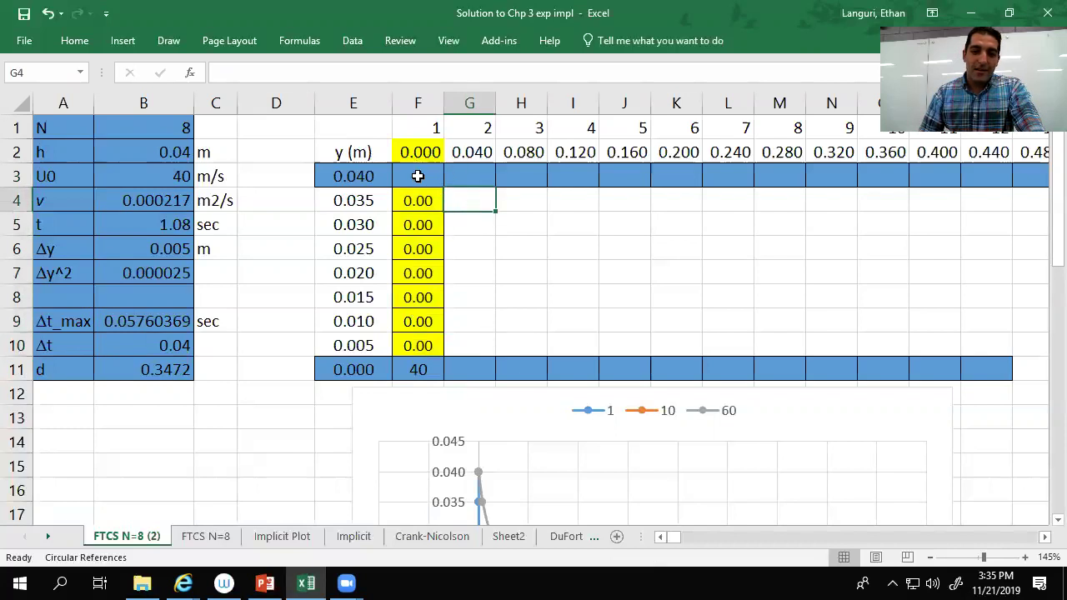
pyautogui.click(417, 176)
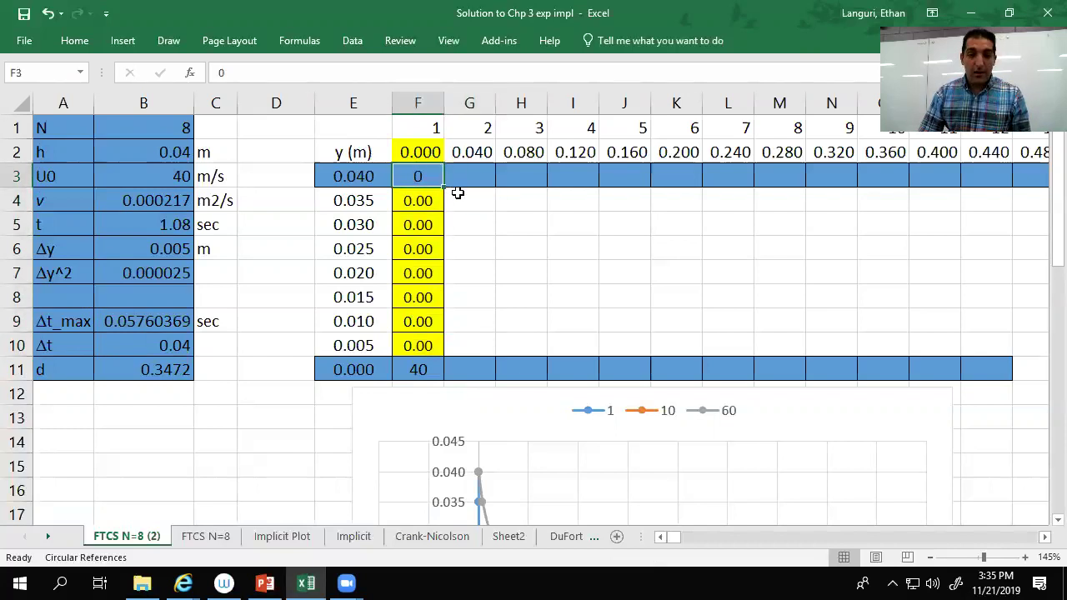
pyautogui.hotkey('ctrl', 'c')
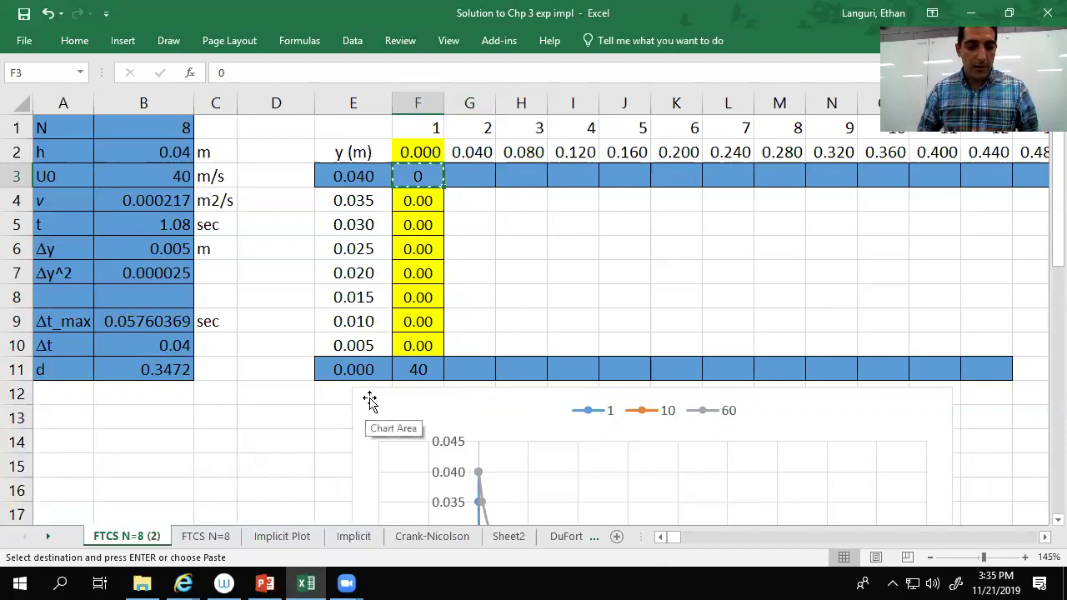
pyautogui.click(415, 370)
pyautogui.press('Escape')
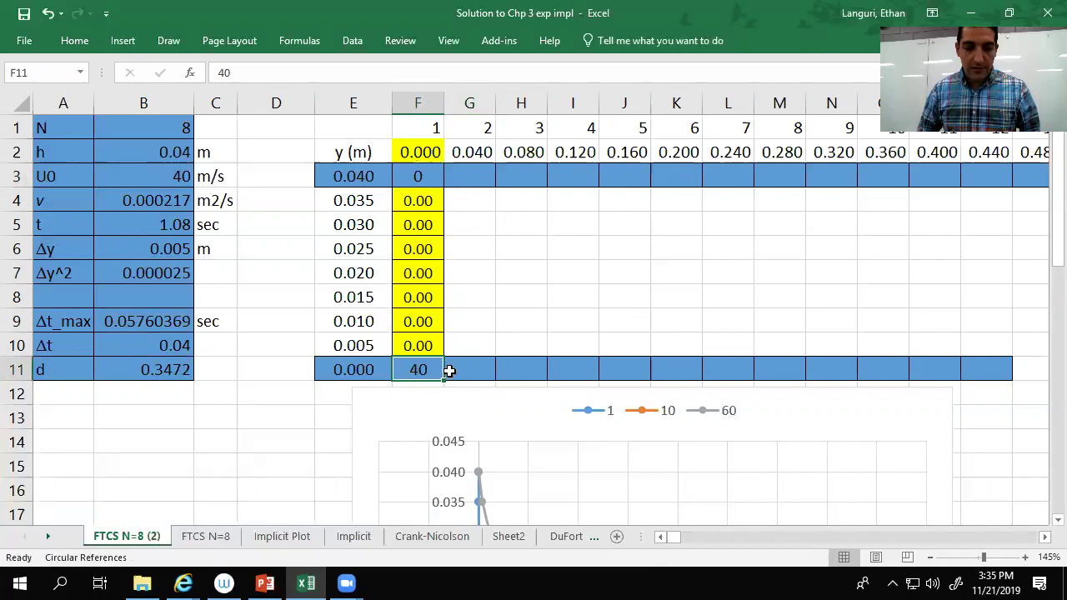
# Step: Enter =$B$3 in G11 so the lower boundary value refers to U0 with an absolute reference
pyautogui.click(453, 370)
pyautogui.write('=')
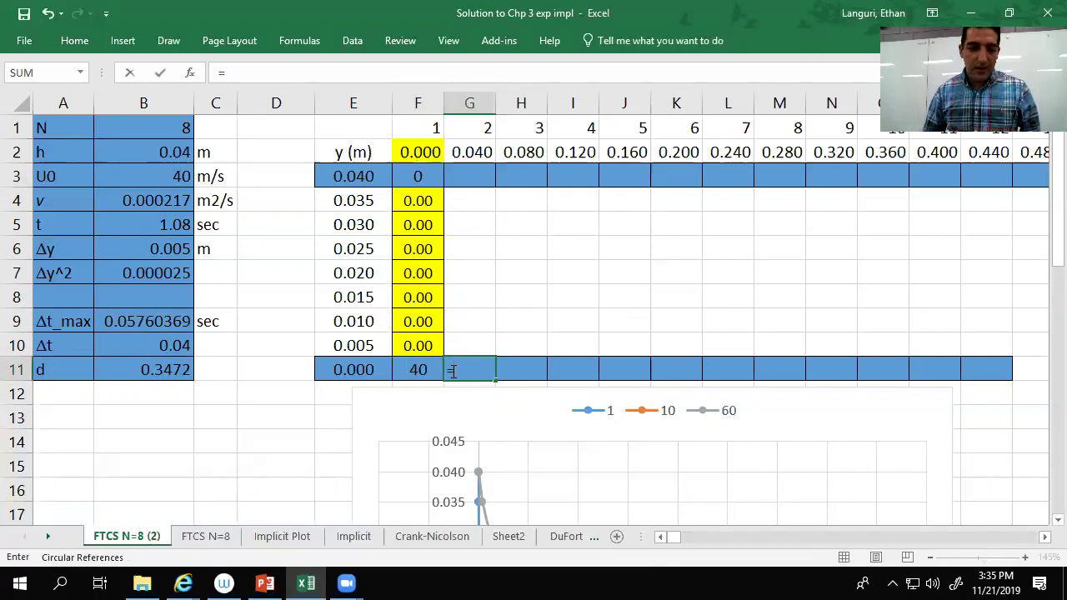
pyautogui.click(153, 176)
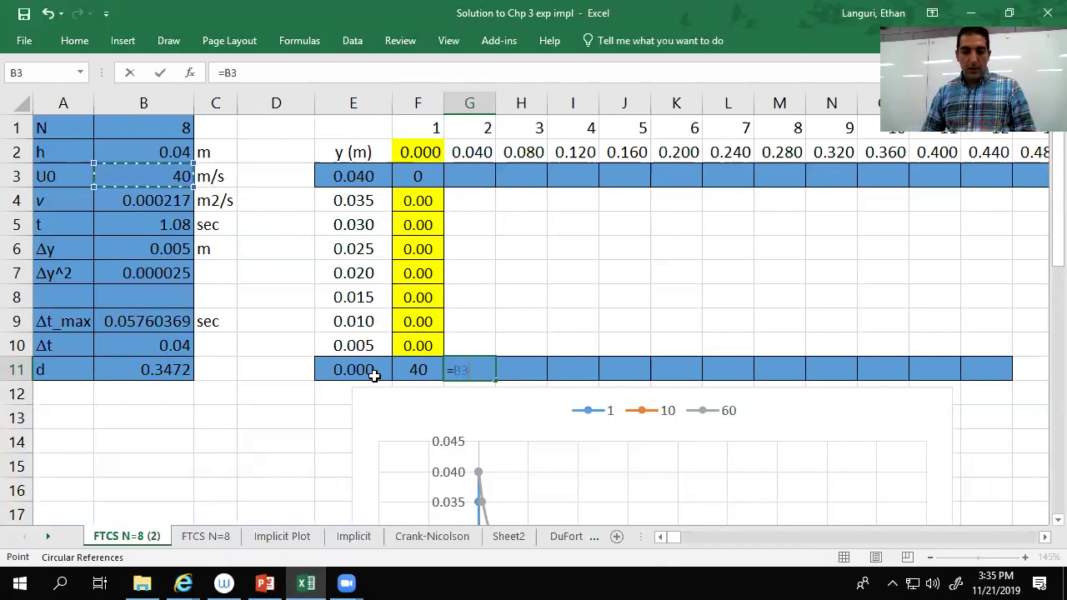
pyautogui.press('F4')
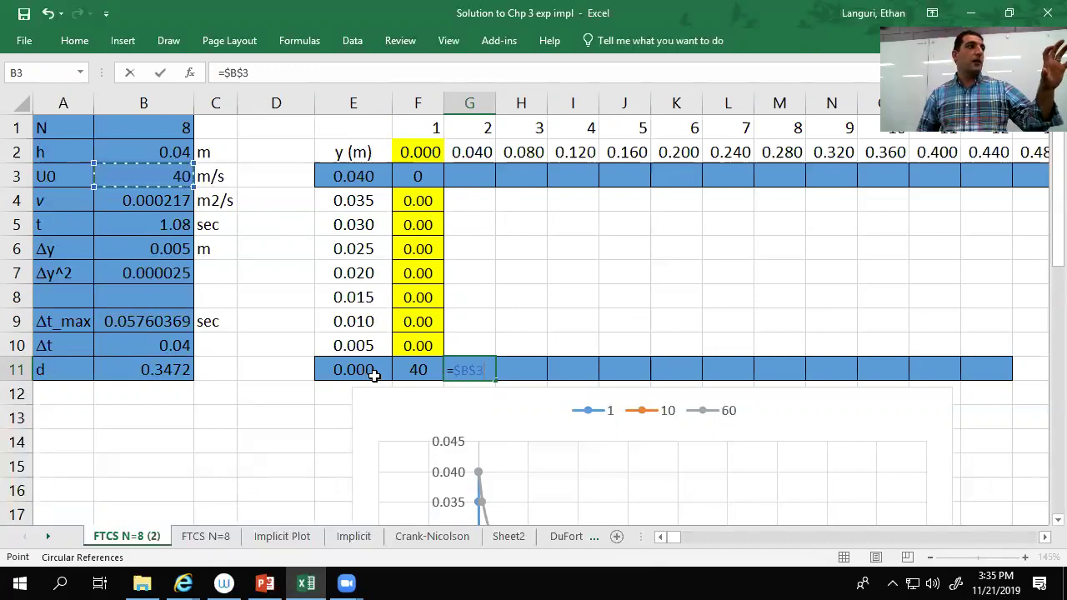
pyautogui.press('Return')
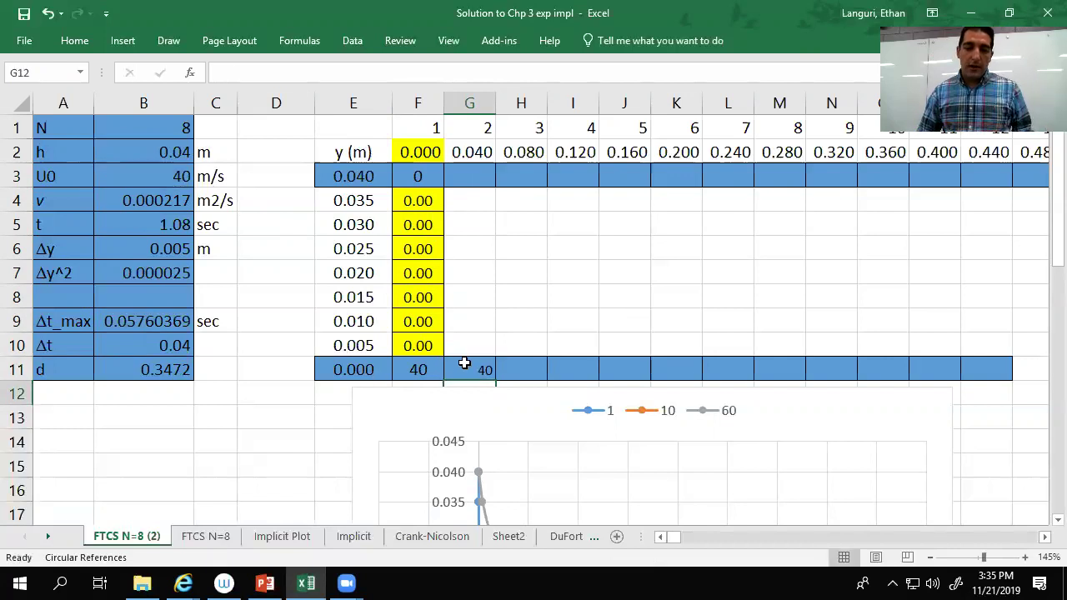
# Step: Copy the G11 formula across row 11 from H11 through the remaining time-step columns
pyautogui.click(467, 368)
pyautogui.hotkey('ctrl', 'c')
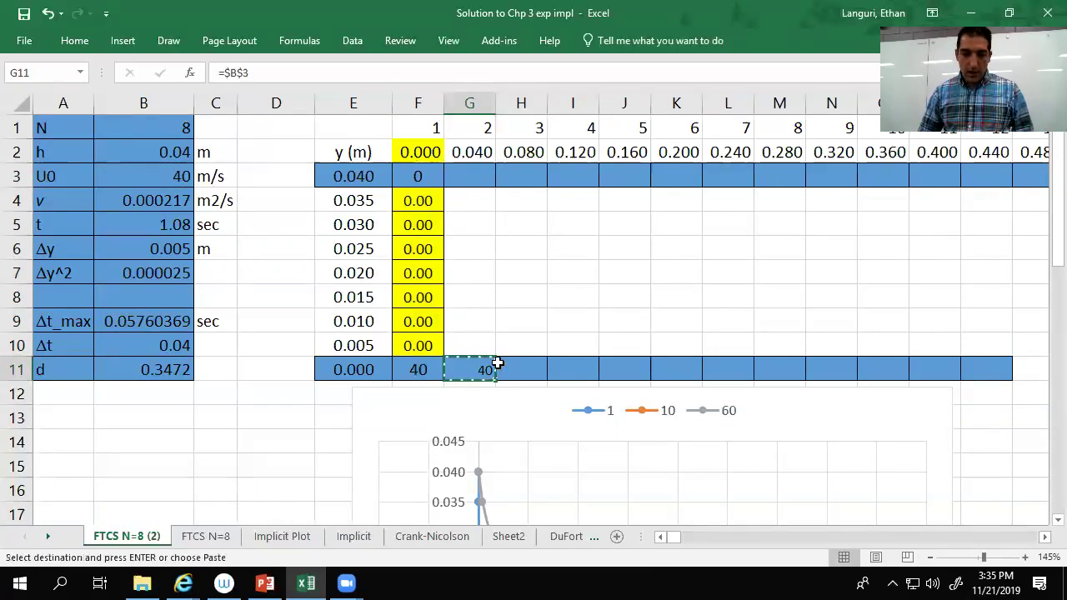
pyautogui.click(524, 368)
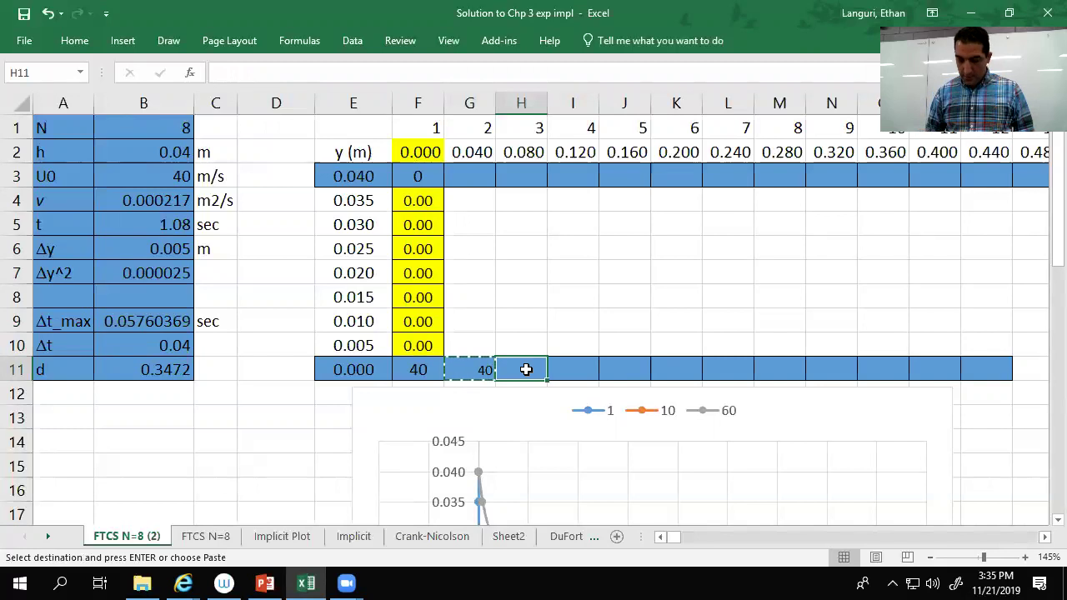
pyautogui.hotkey('ctrl', 'shift', 'Right')
pyautogui.hotkey('ctrl', 'v')
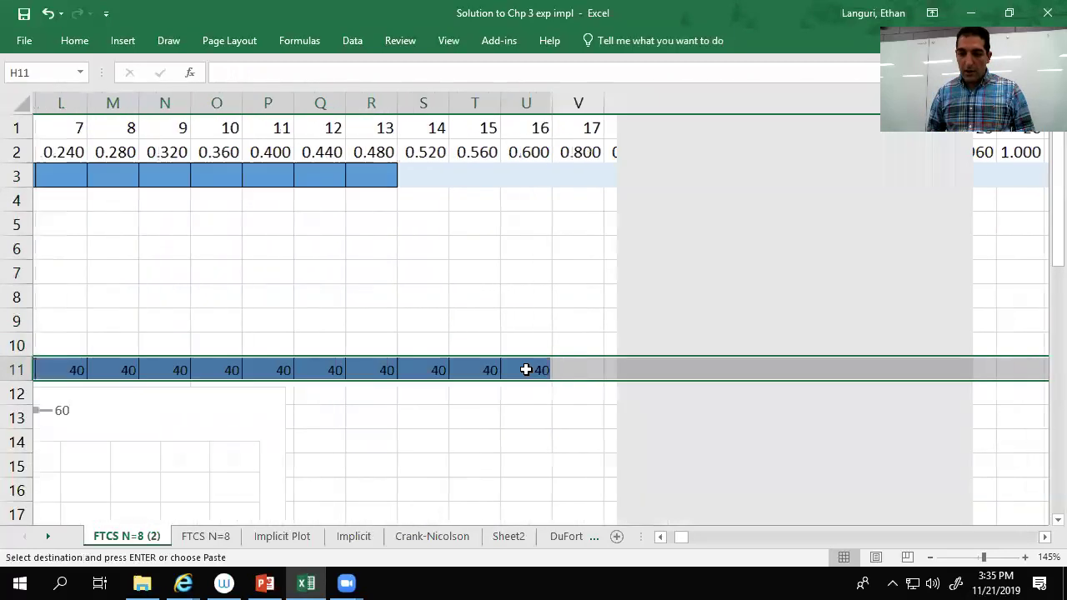
pyautogui.press('Escape')
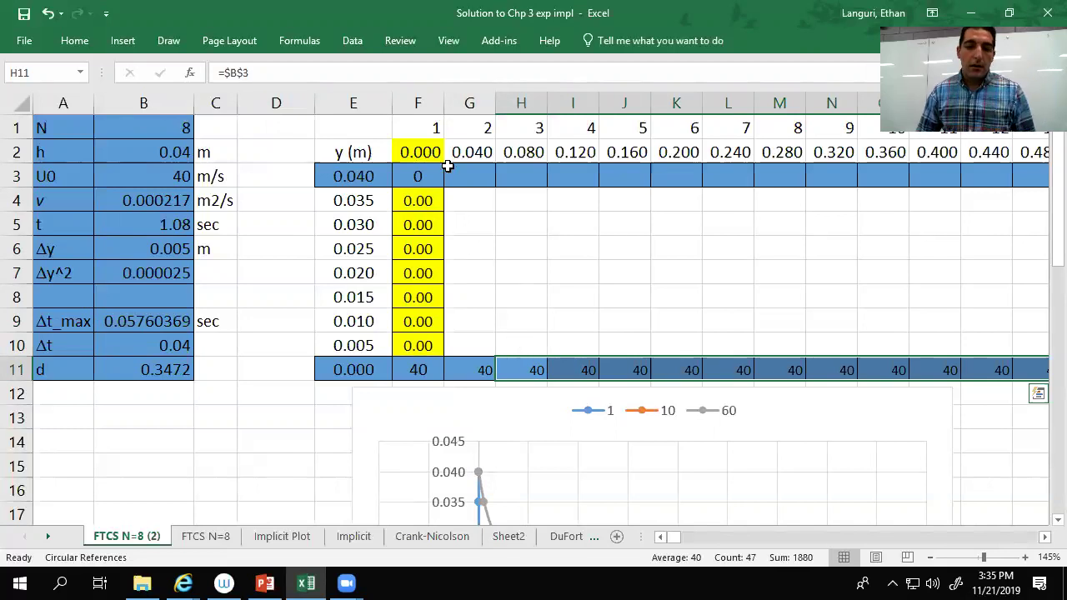
# Step: Add an upper boundary velocity parameter by labelling A8 U_upp and entering 0 in B8
pyautogui.click(51, 299)
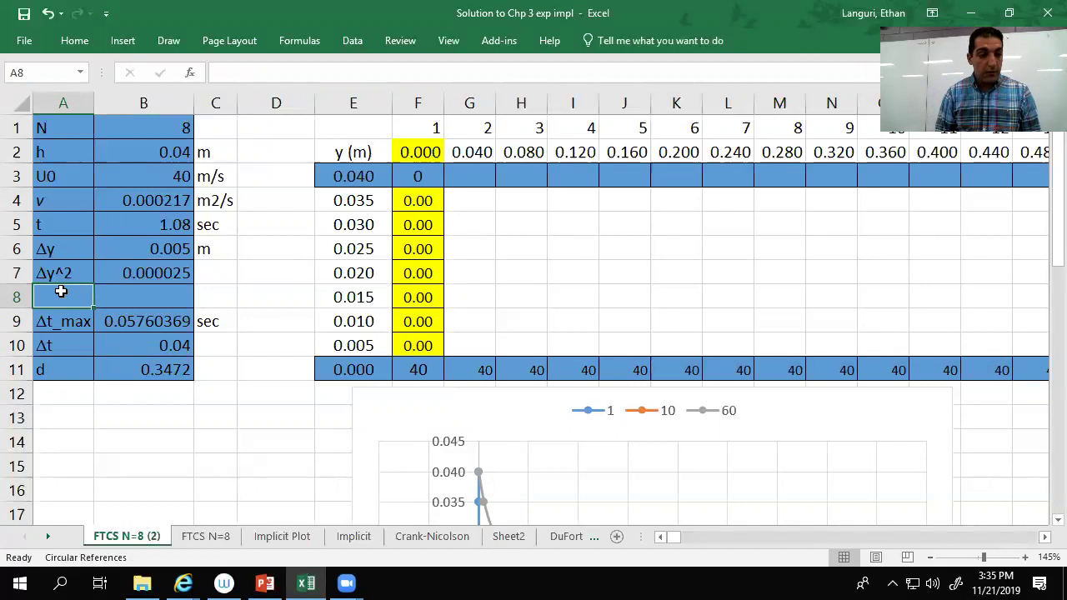
pyautogui.write('U_')
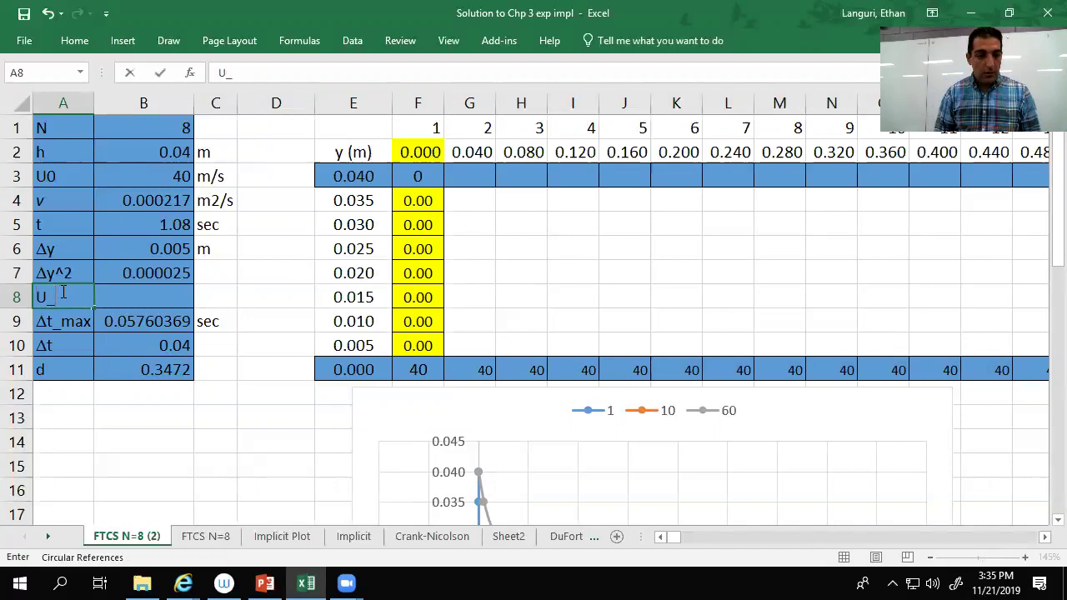
pyautogui.write('upp')
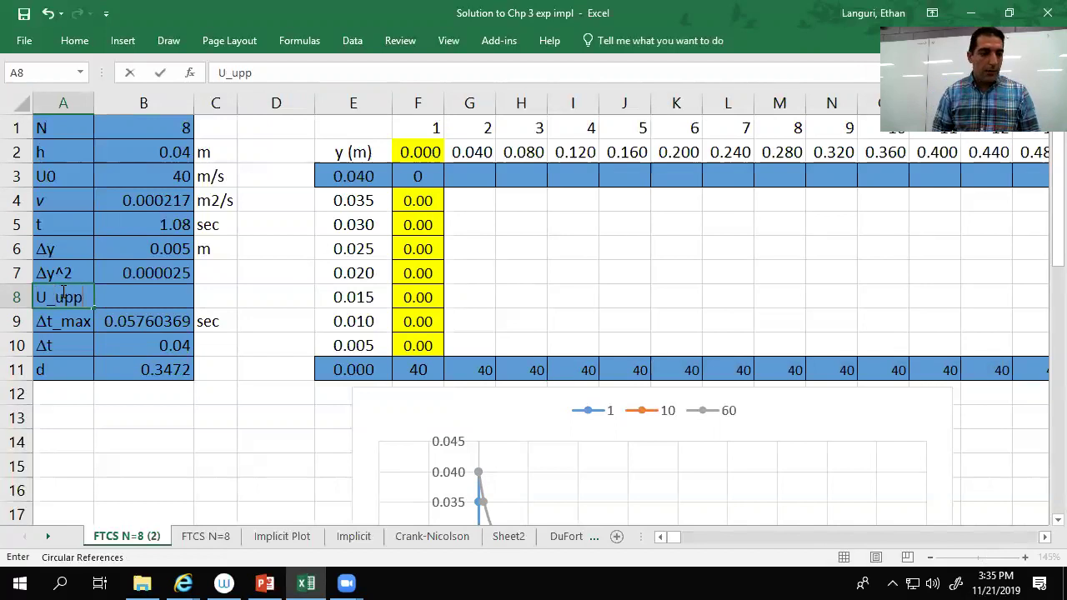
pyautogui.press('Tab')
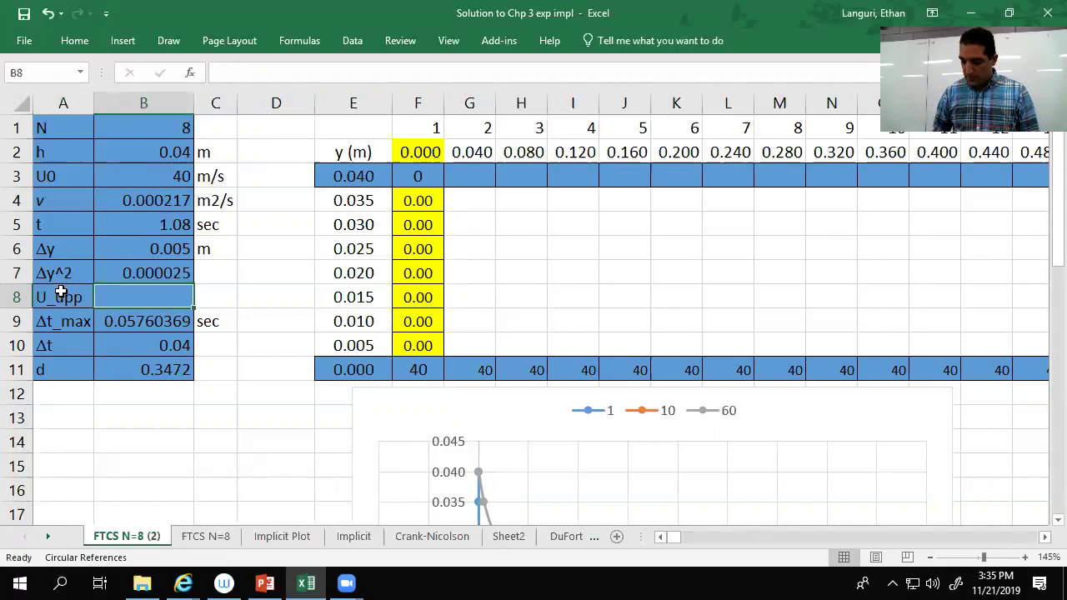
pyautogui.write('0')
pyautogui.press('Return')
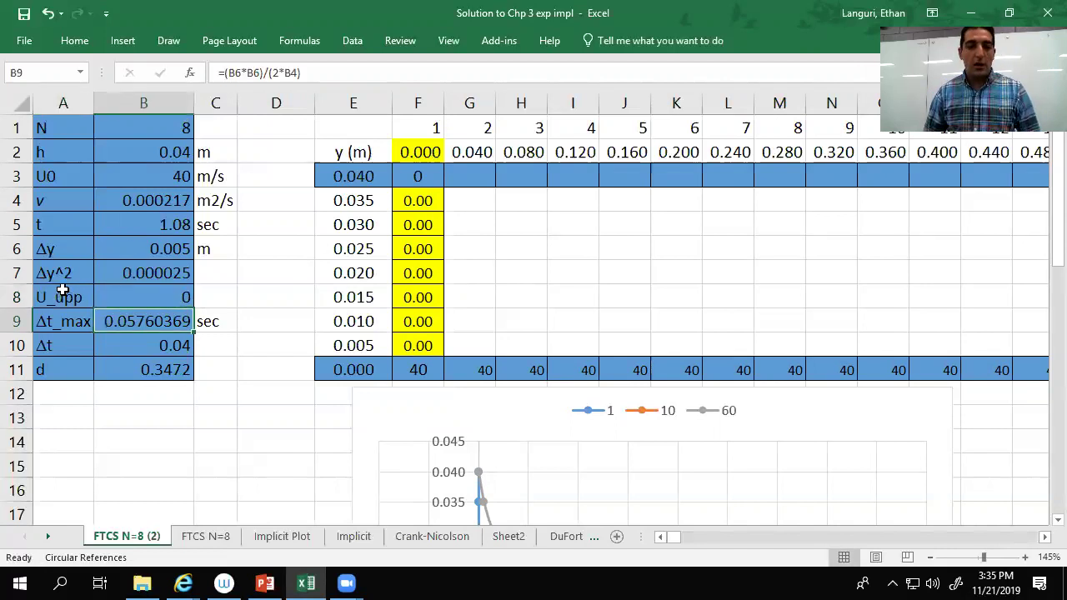
# Step: Enter =$B$8 in F3 so the upper boundary value refers to U_upp with an absolute reference
pyautogui.click(429, 178)
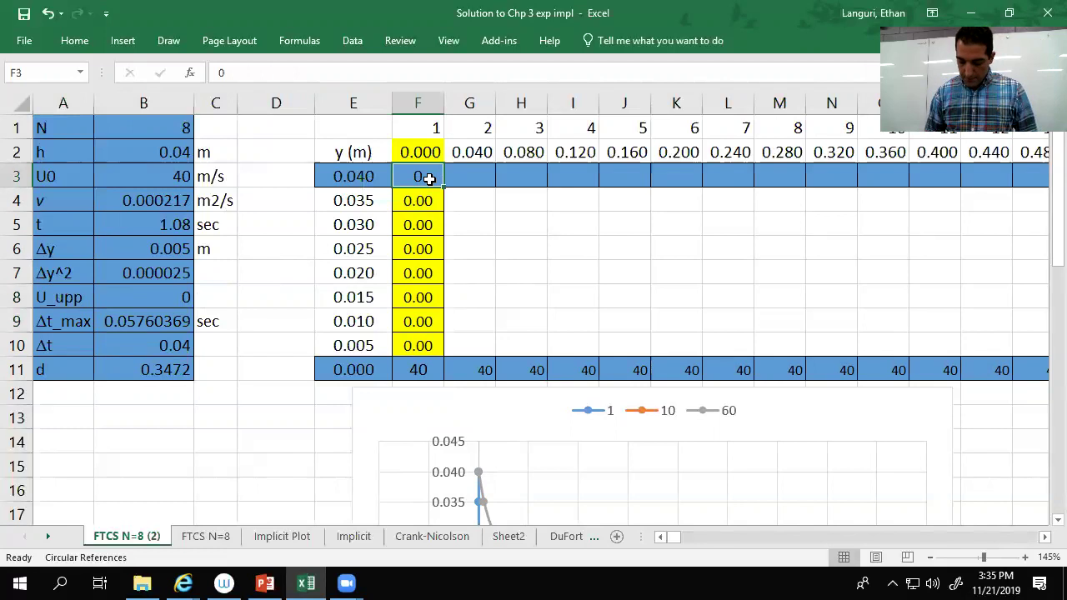
pyautogui.write('=')
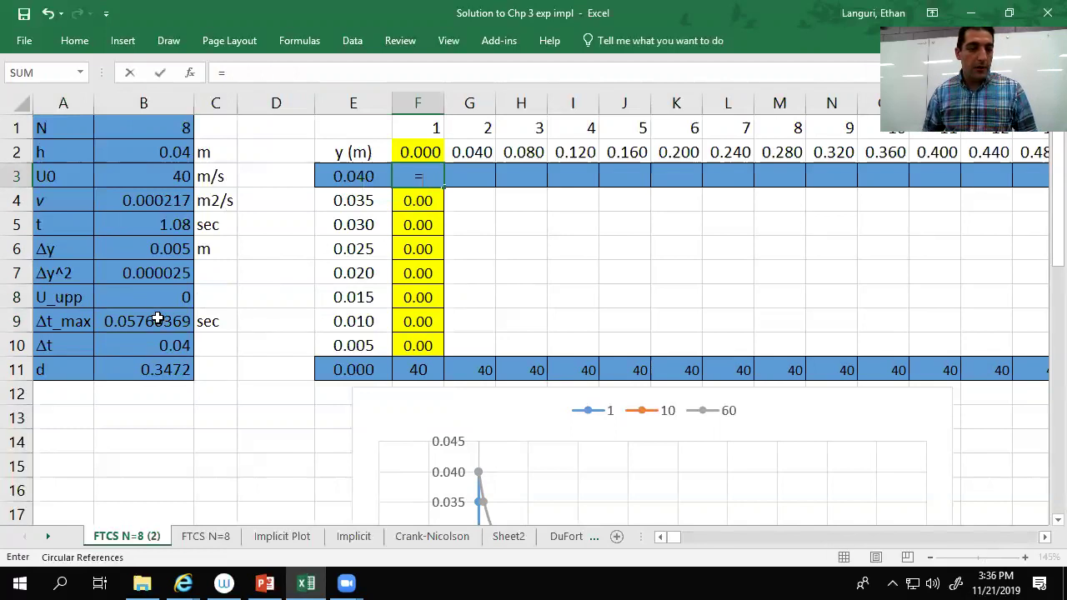
pyautogui.click(157, 295)
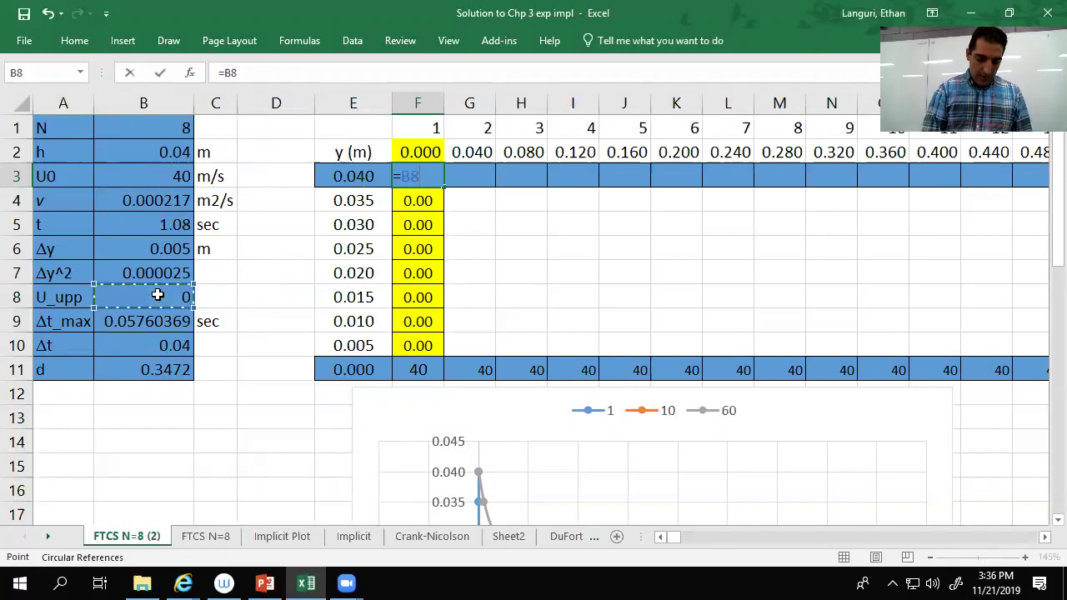
pyautogui.press('F4')
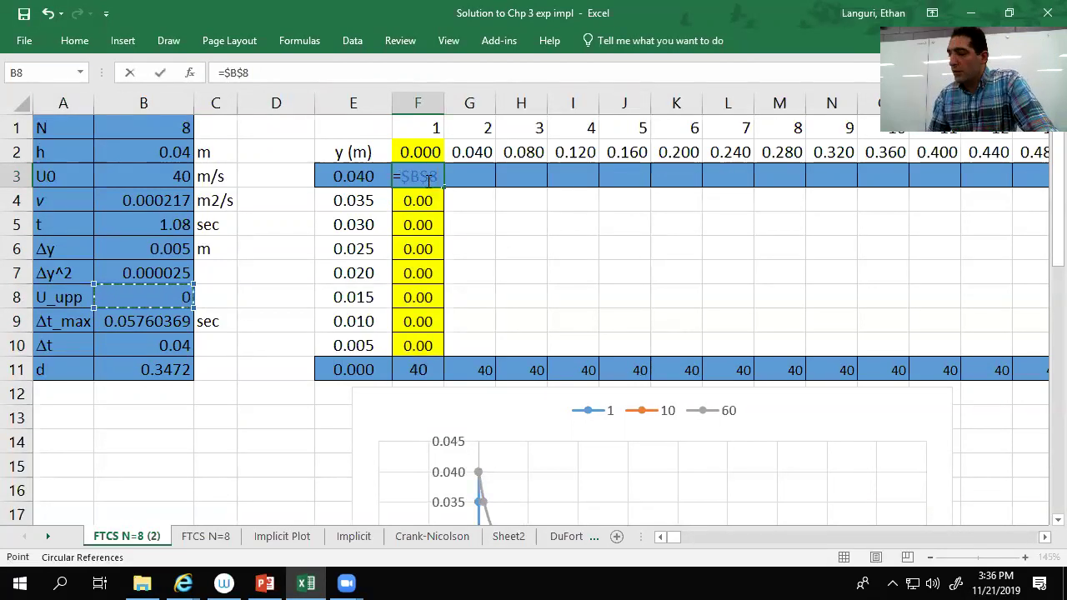
pyautogui.press('Return')
# Step: Copy the F3 formula across row 3 from G3 through the remaining time-step columns
pyautogui.click(423, 176)
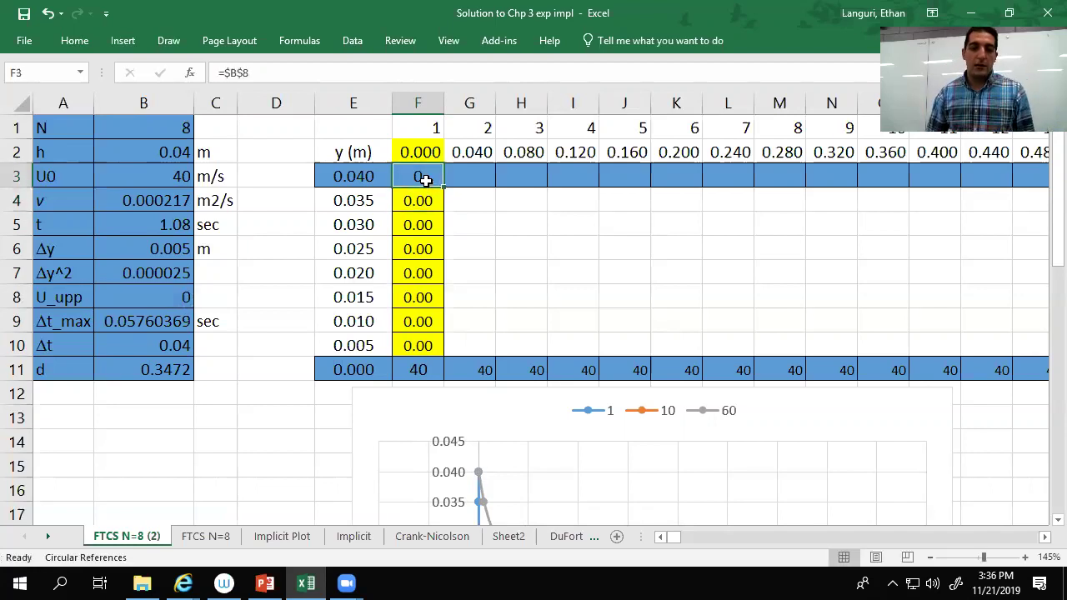
pyautogui.hotkey('ctrl', 'c')
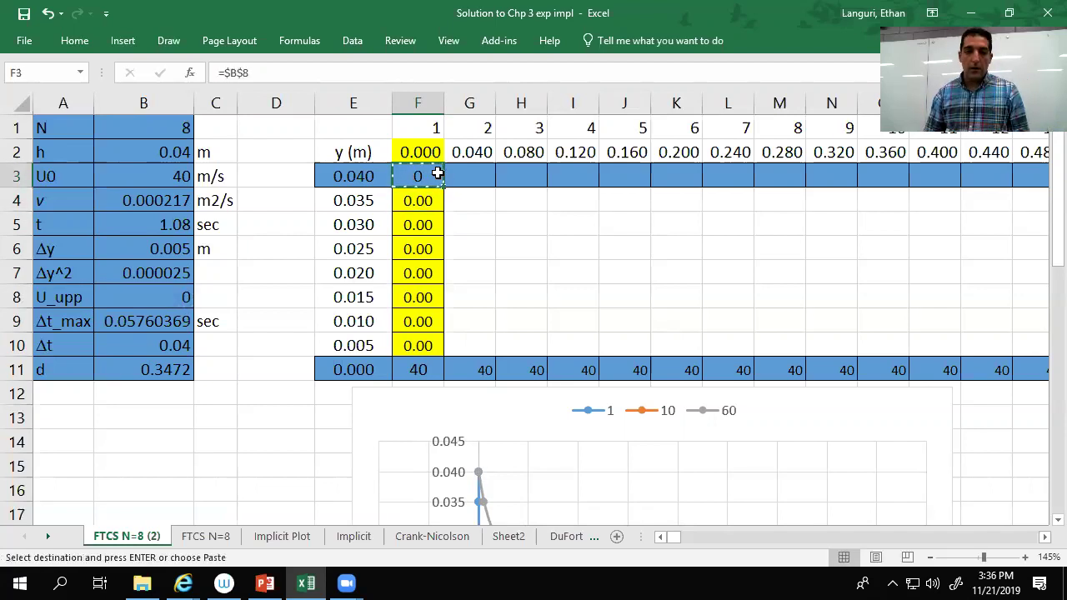
pyautogui.click(476, 177)
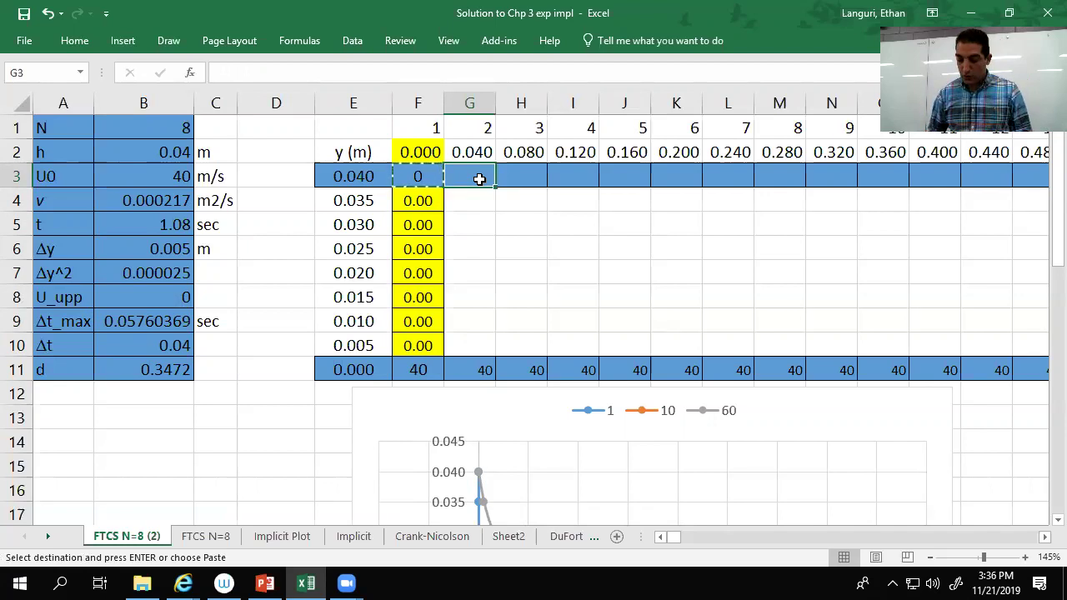
pyautogui.hotkey('ctrl', 'shift', 'Right')
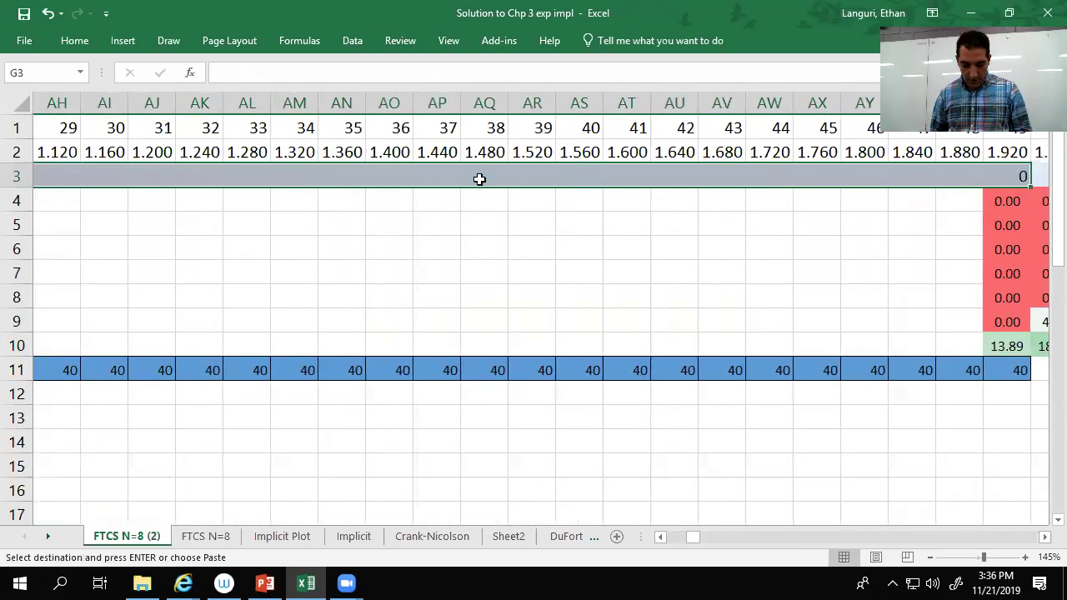
pyautogui.press('Return')
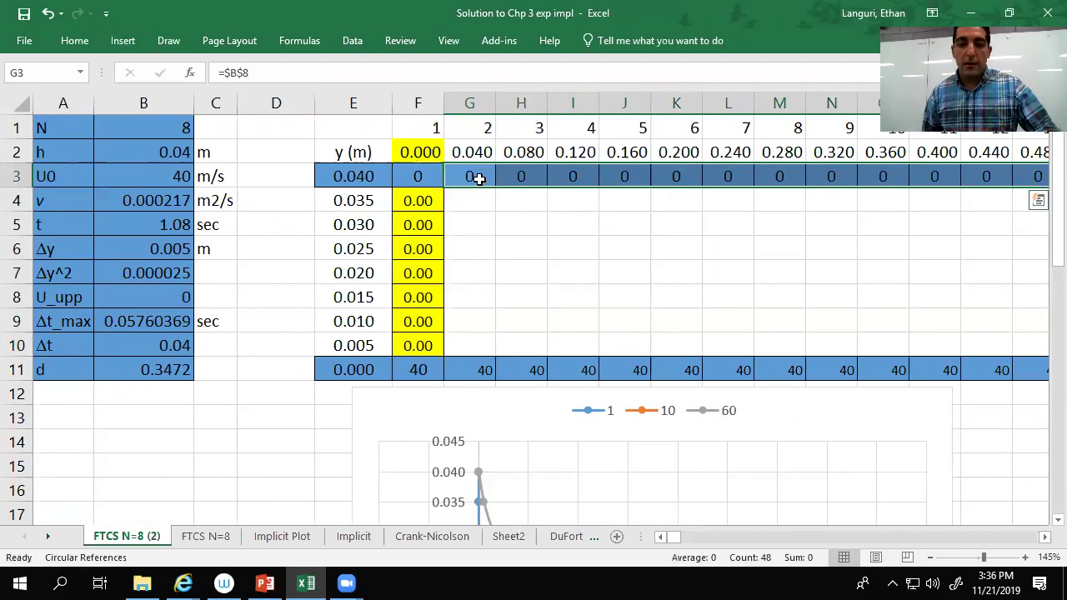
# Step: Make G10 the active cell and save the workbook
pyautogui.click(469, 200)
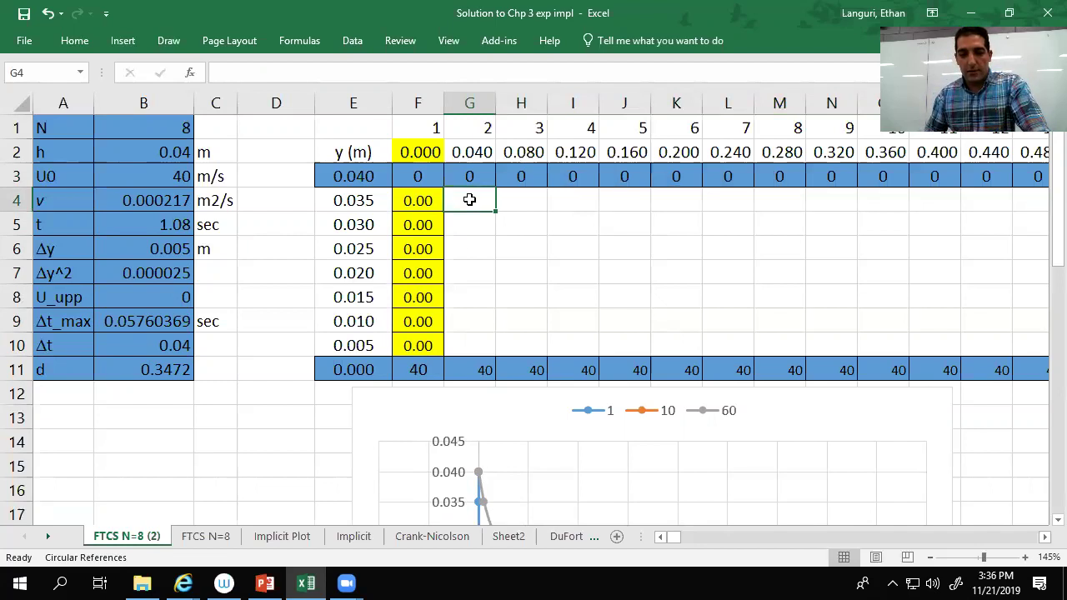
pyautogui.click(469, 341)
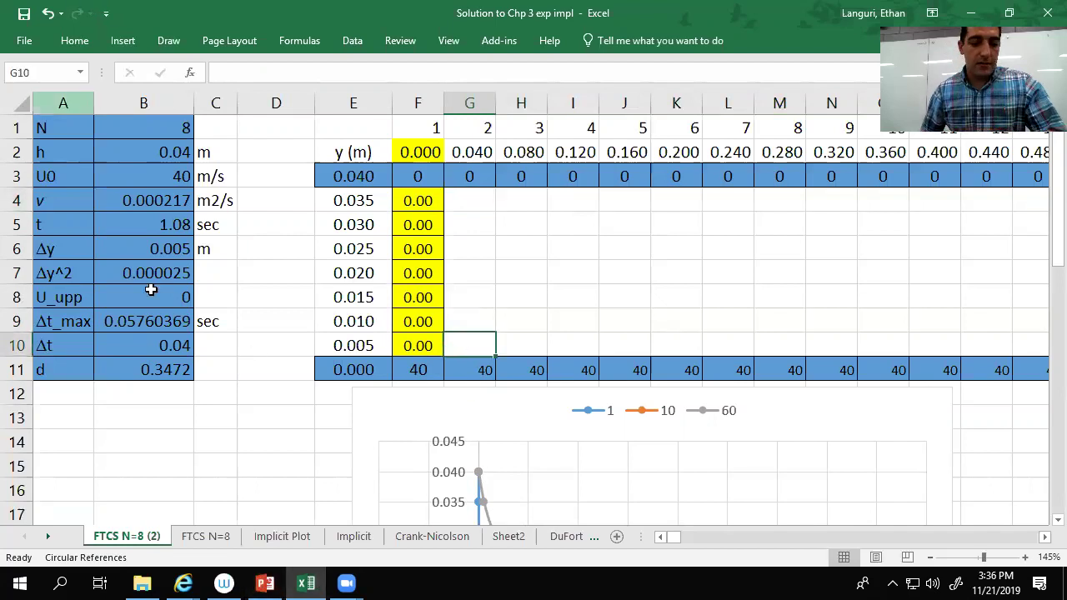
pyautogui.click(25, 13)
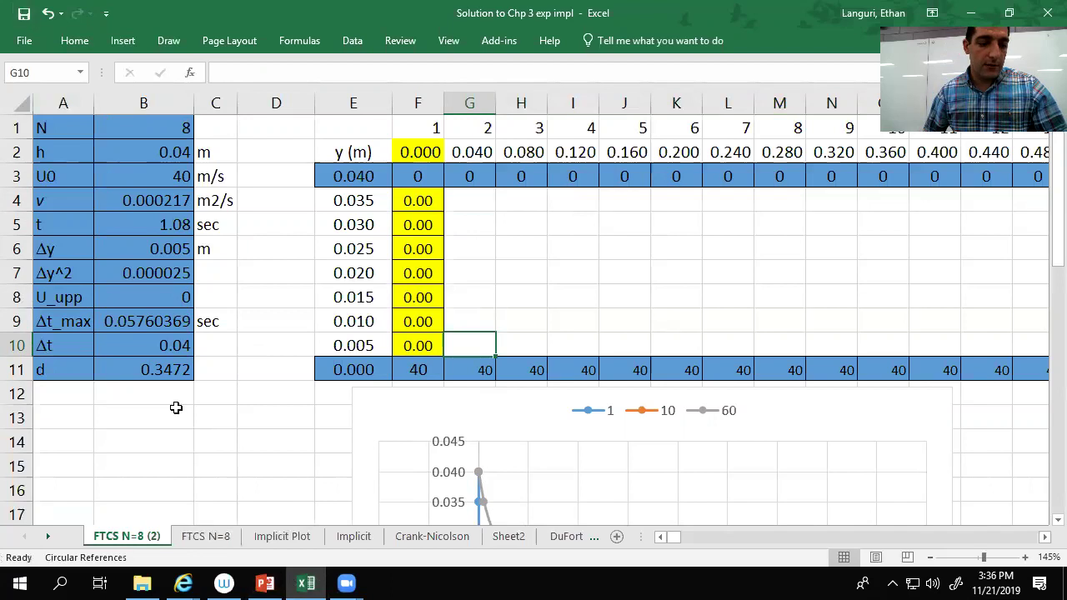
# Step: Switch to PowerPoint to examine the explicit update formula on slide 110 in full screen, and return to Excel
pyautogui.moveTo(263, 583)
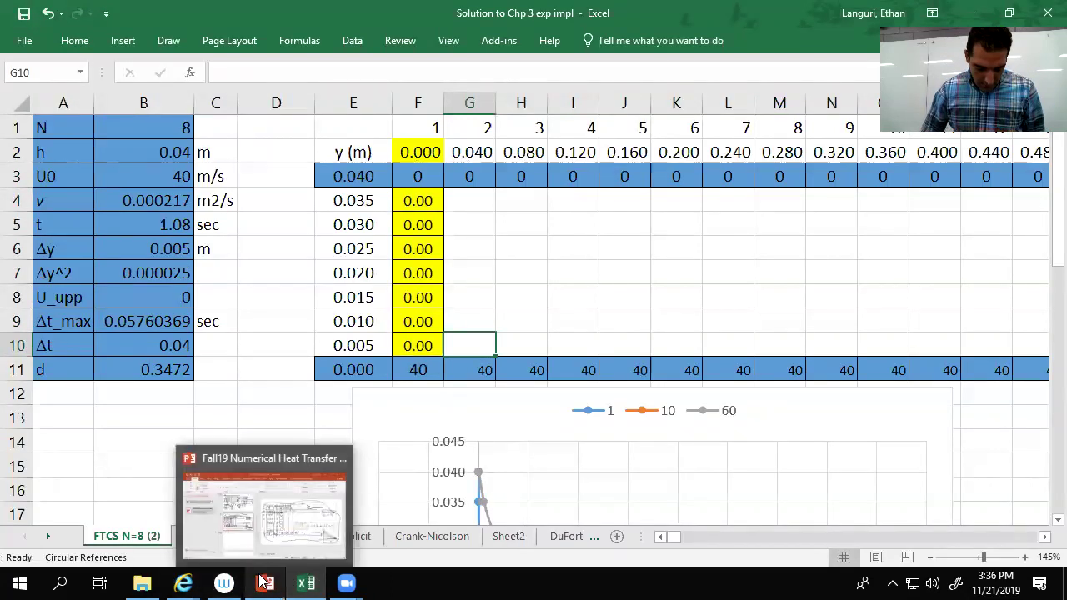
pyautogui.hotkey('alt', 'Tab')
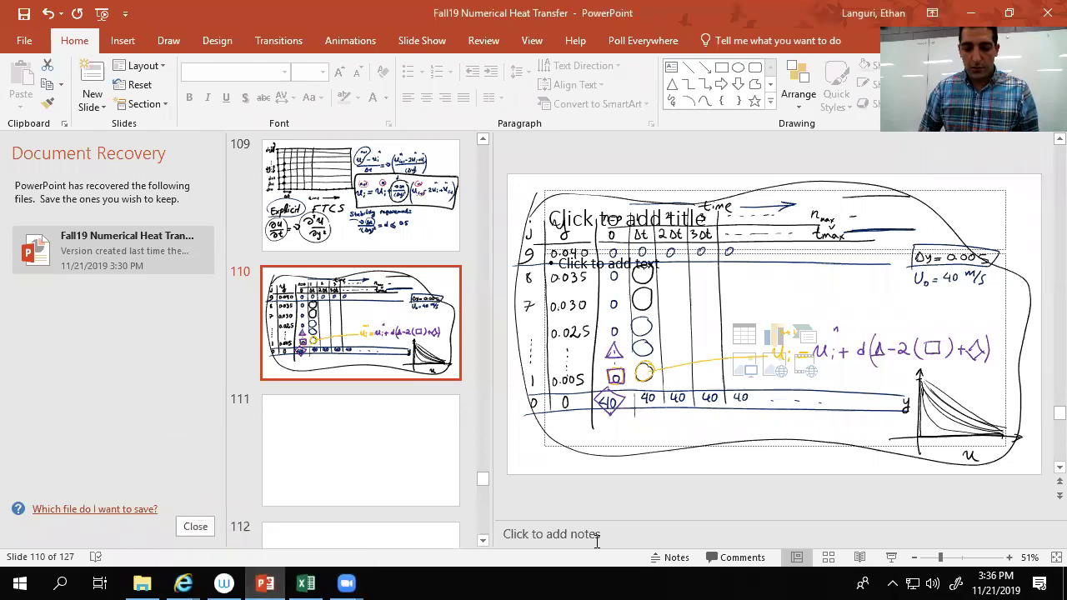
pyautogui.click(891, 557)
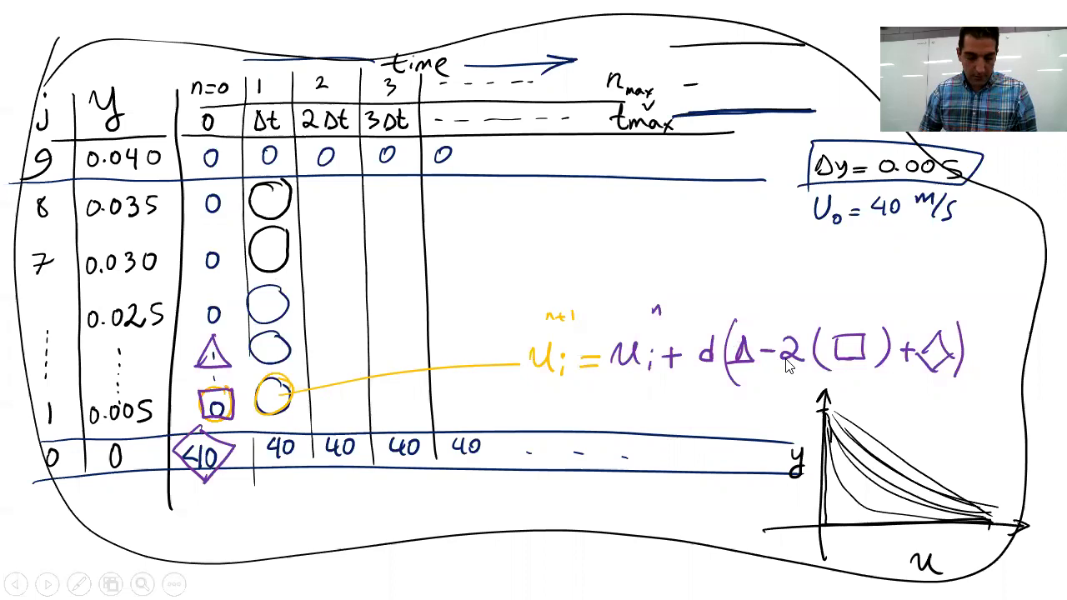
pyautogui.hotkey('alt', 'Tab')
pyautogui.hotkey('alt', 'Tab')
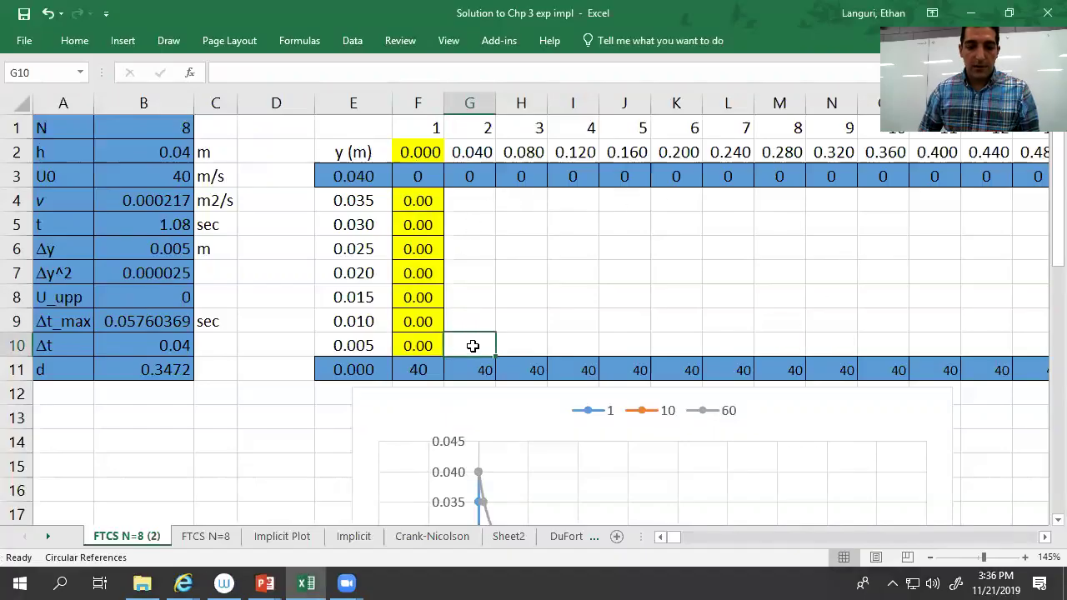
# Step: Enter the explicit update formula =F10+$B$11(F9+F11-2*F10) in G10, with an absolute reference to d
pyautogui.write('=')
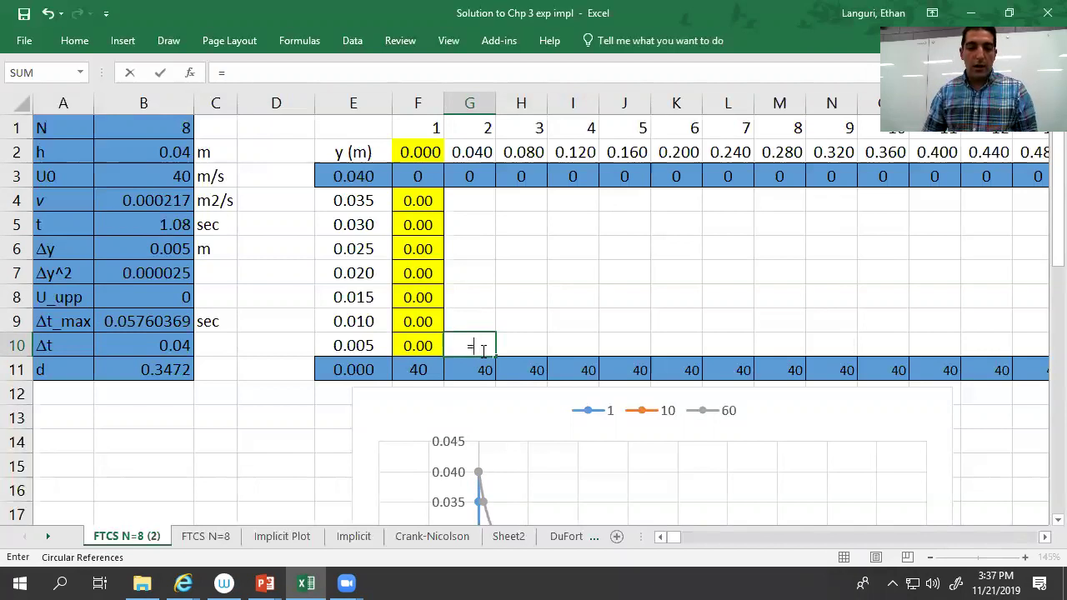
pyautogui.click(423, 342)
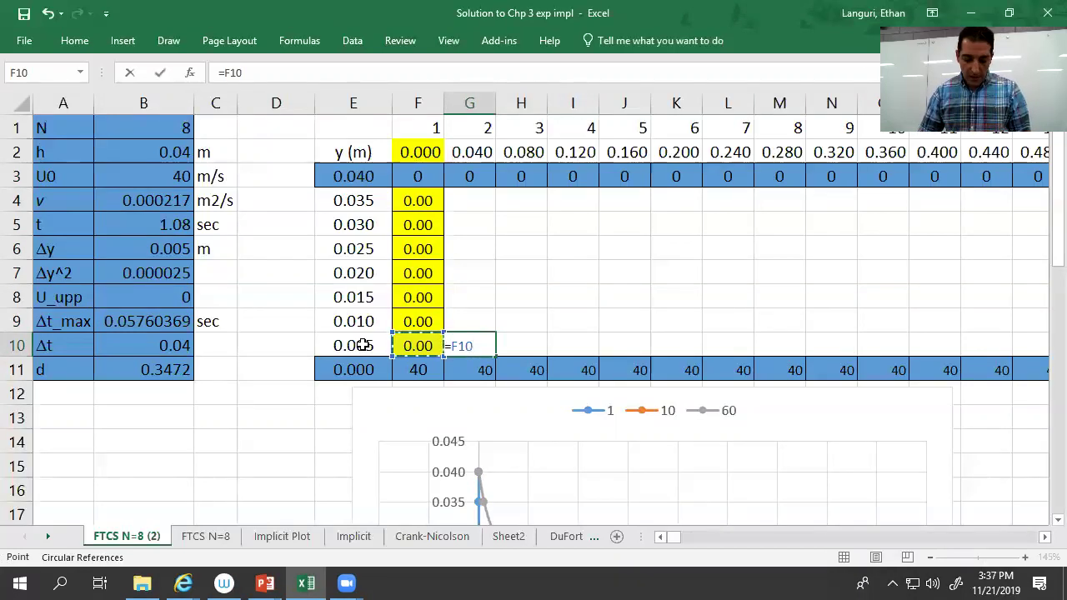
pyautogui.write('+')
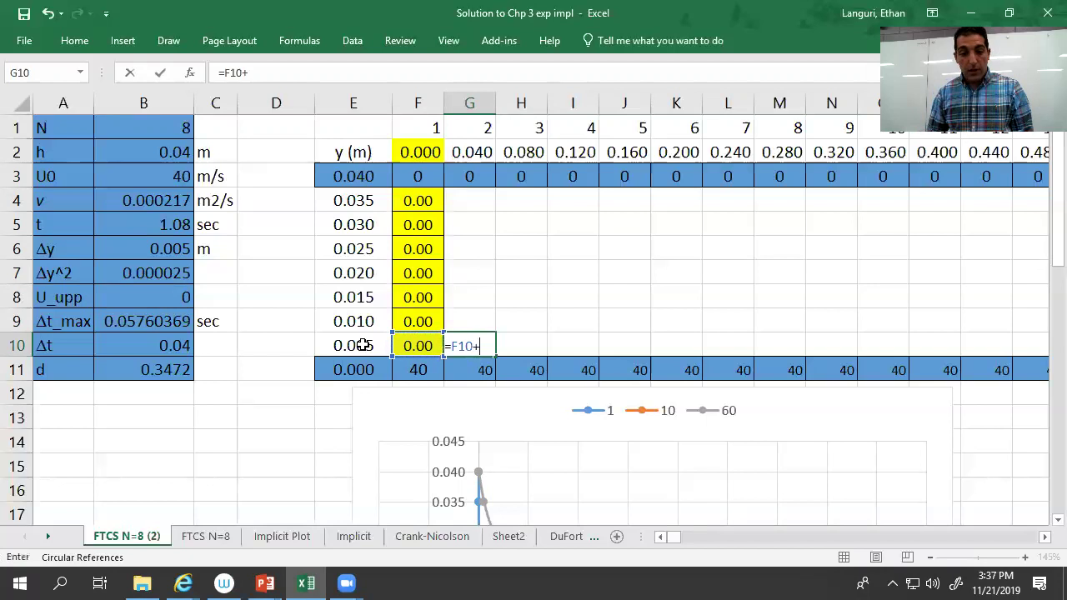
pyautogui.click(167, 371)
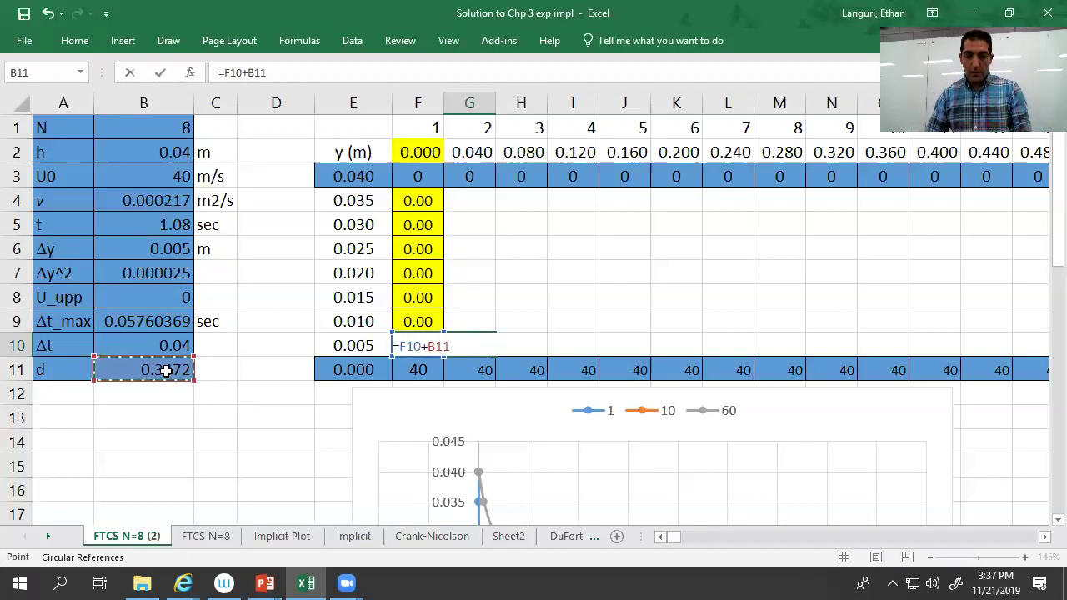
pyautogui.press('F4')
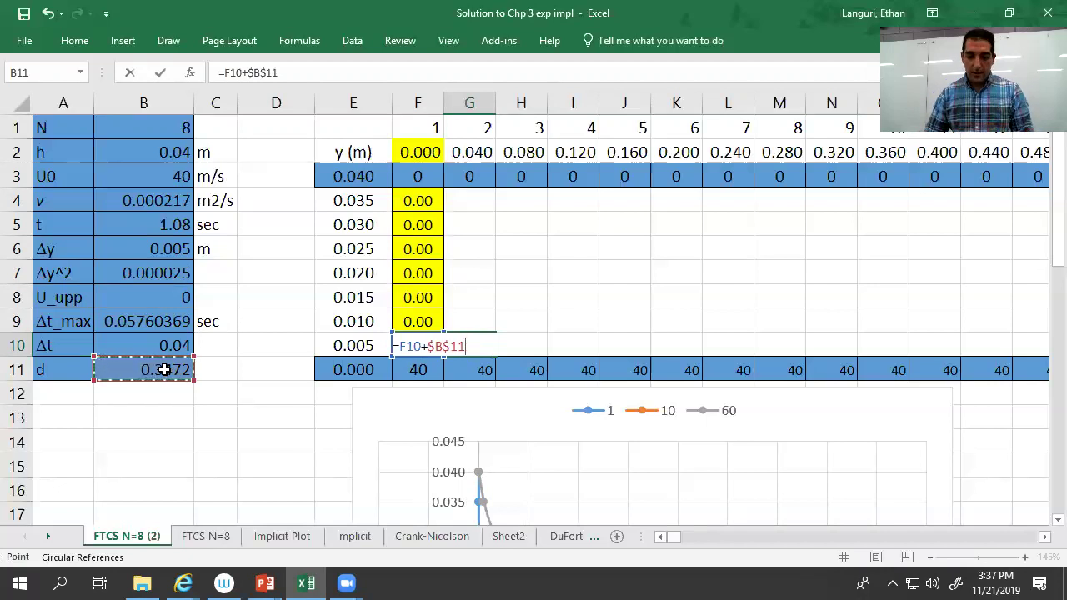
pyautogui.write('(')
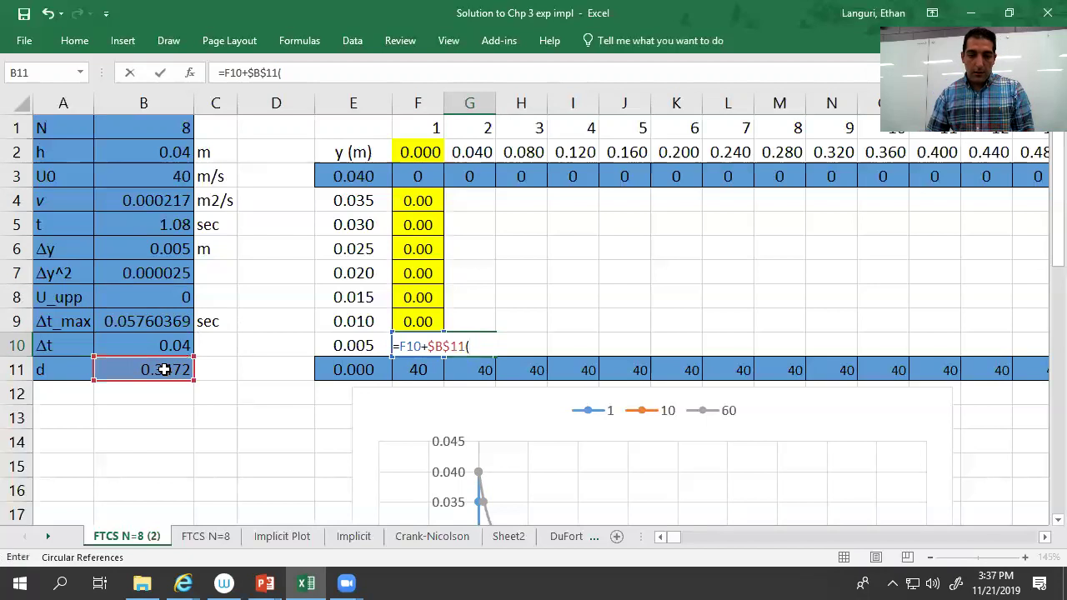
pyautogui.click(424, 323)
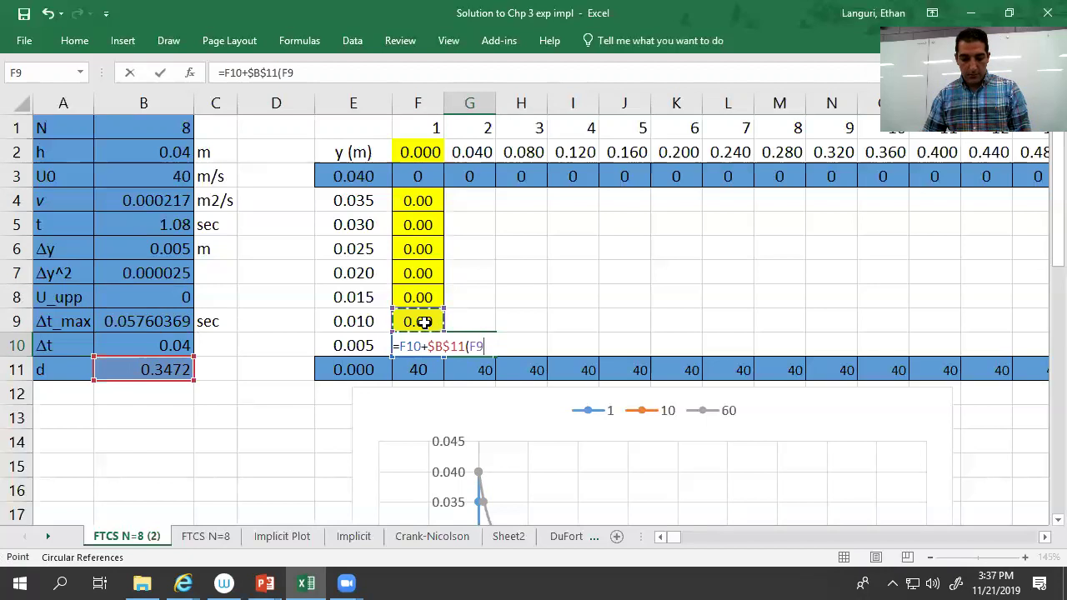
pyautogui.write('+')
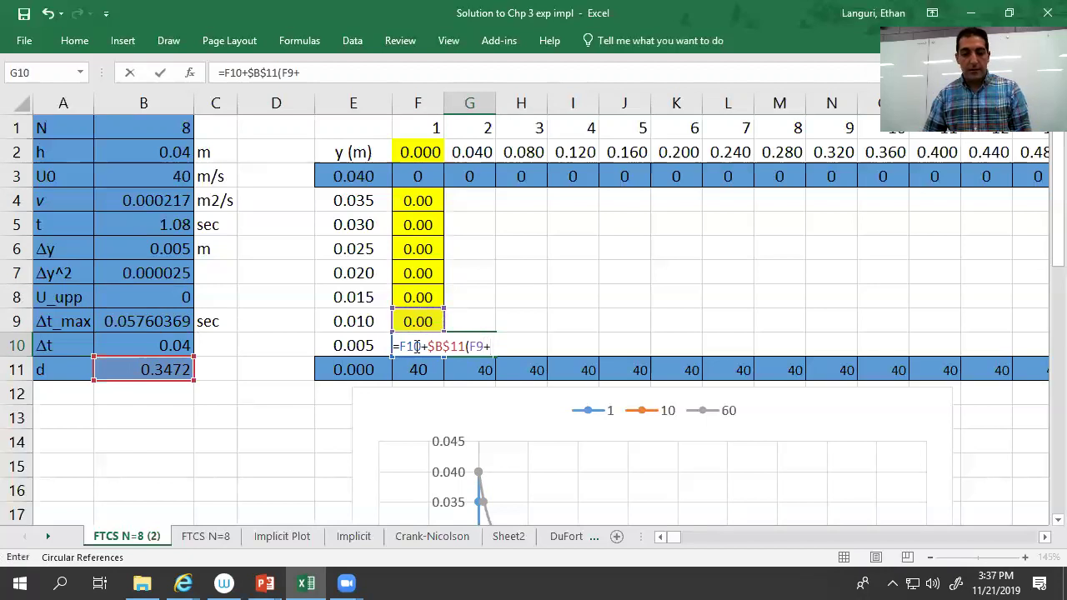
pyautogui.click(403, 372)
pyautogui.write('-2*')
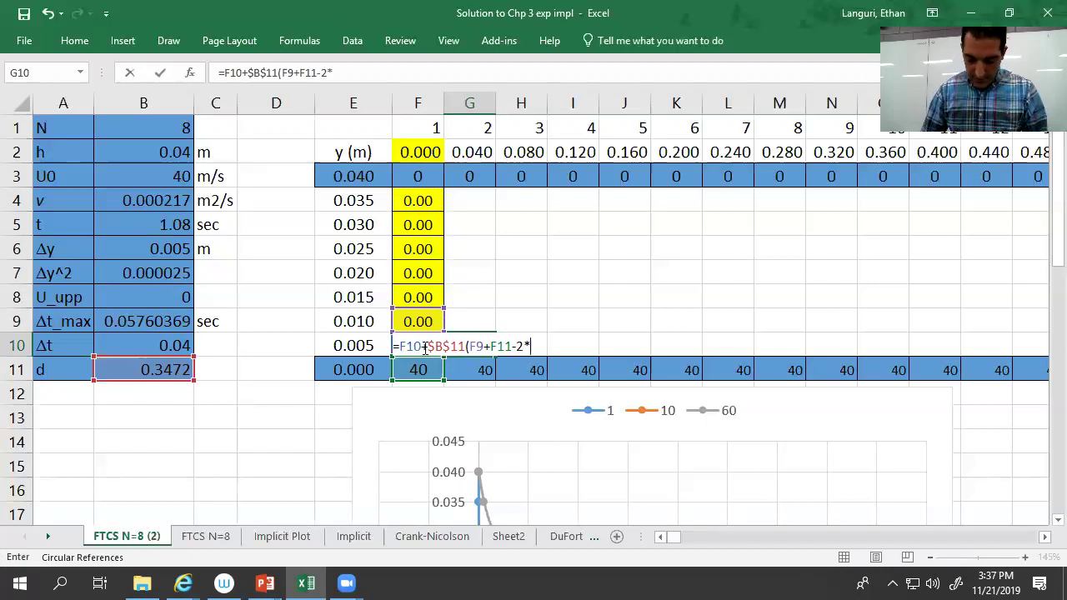
pyautogui.write('F10')
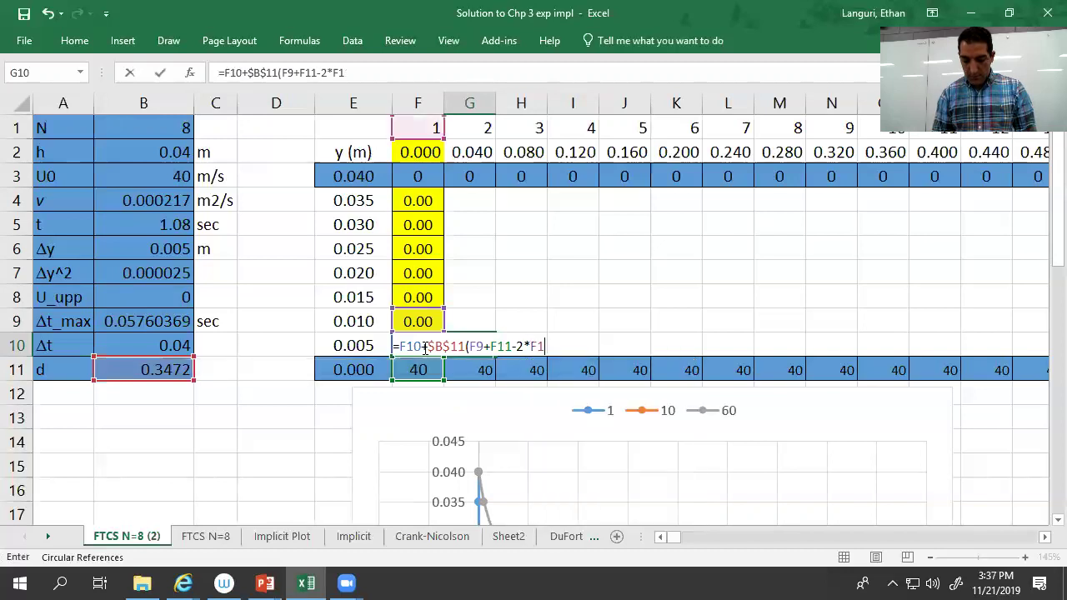
pyautogui.write(')')
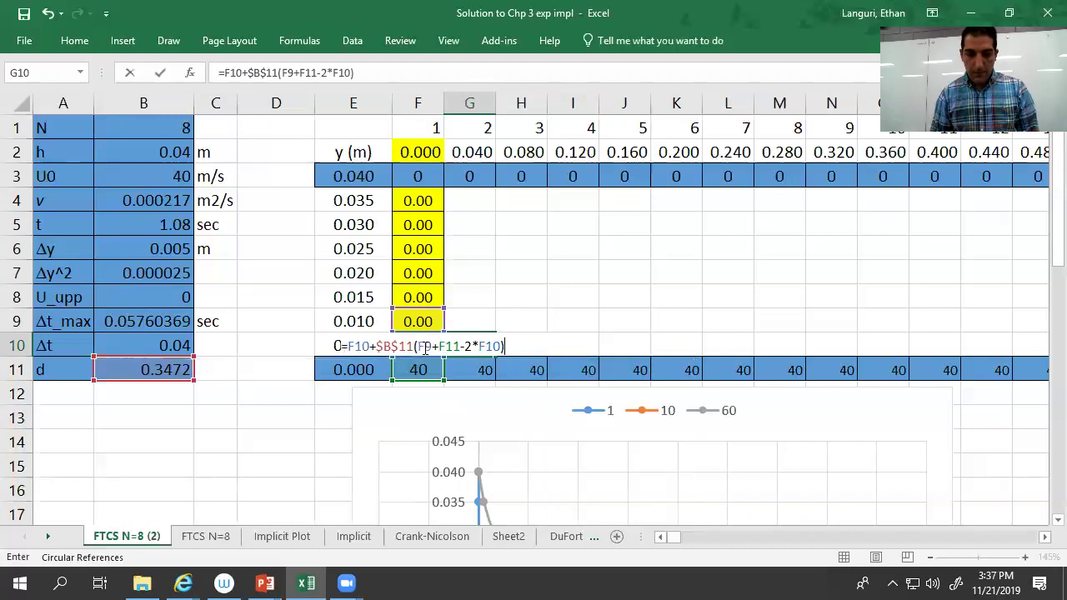
pyautogui.press('Return')
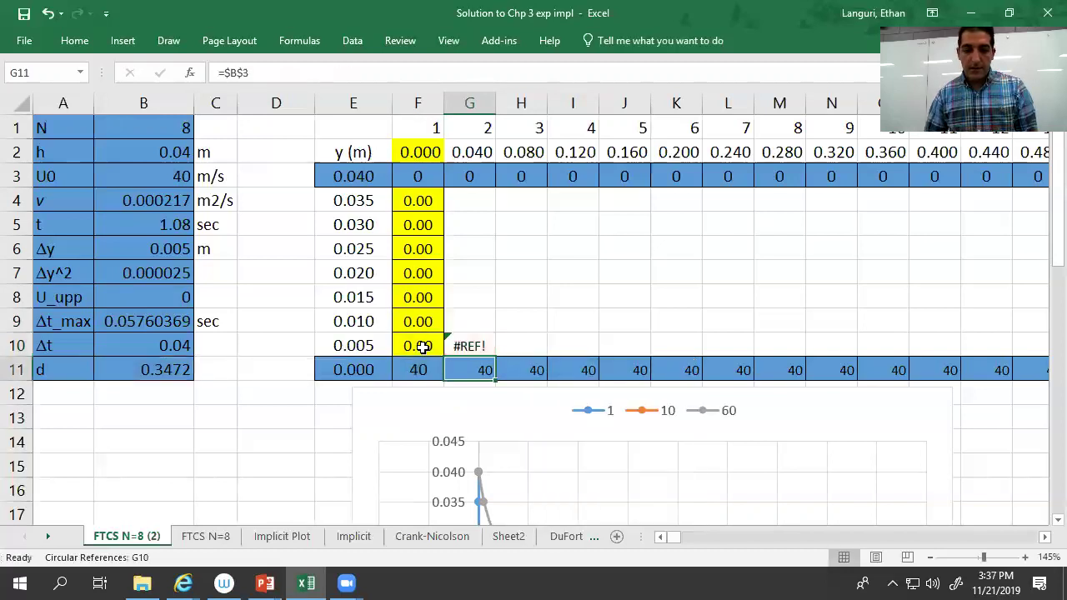
# Step: Correct the G10 update formula to =F10+$B$11*(F9+F11-2*F10) by adding the missing multiplication sign, and recheck its cell references
pyautogui.doubleClick(473, 345)
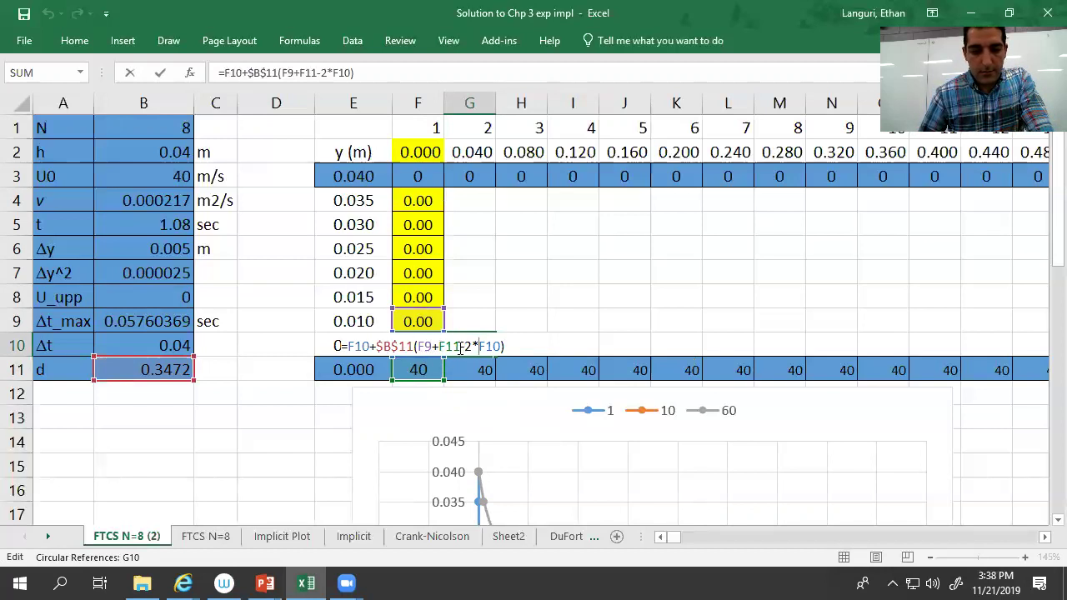
pyautogui.click(415, 346)
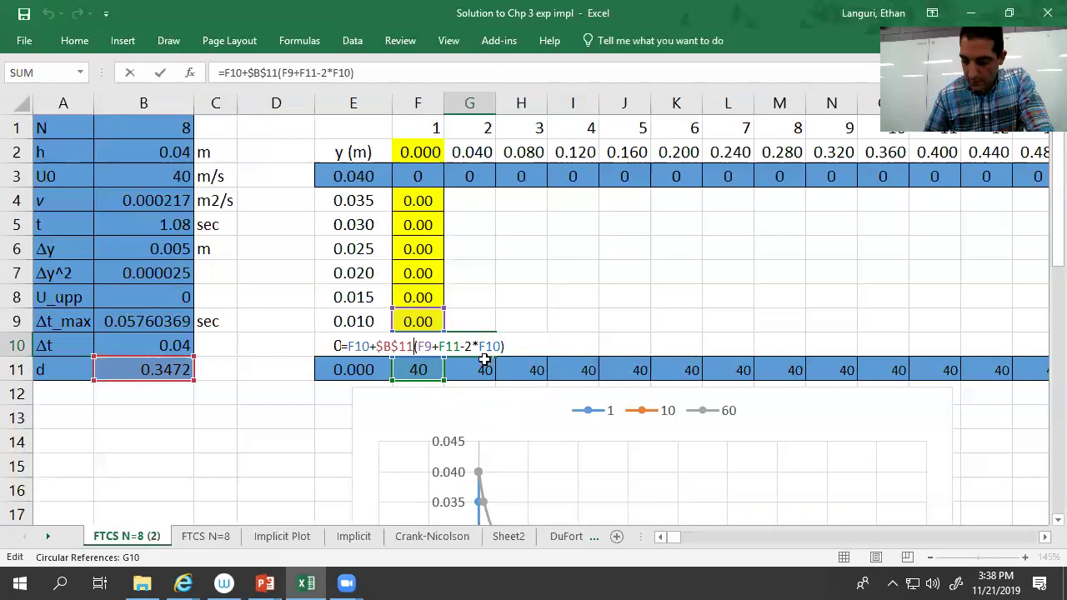
pyautogui.write('*')
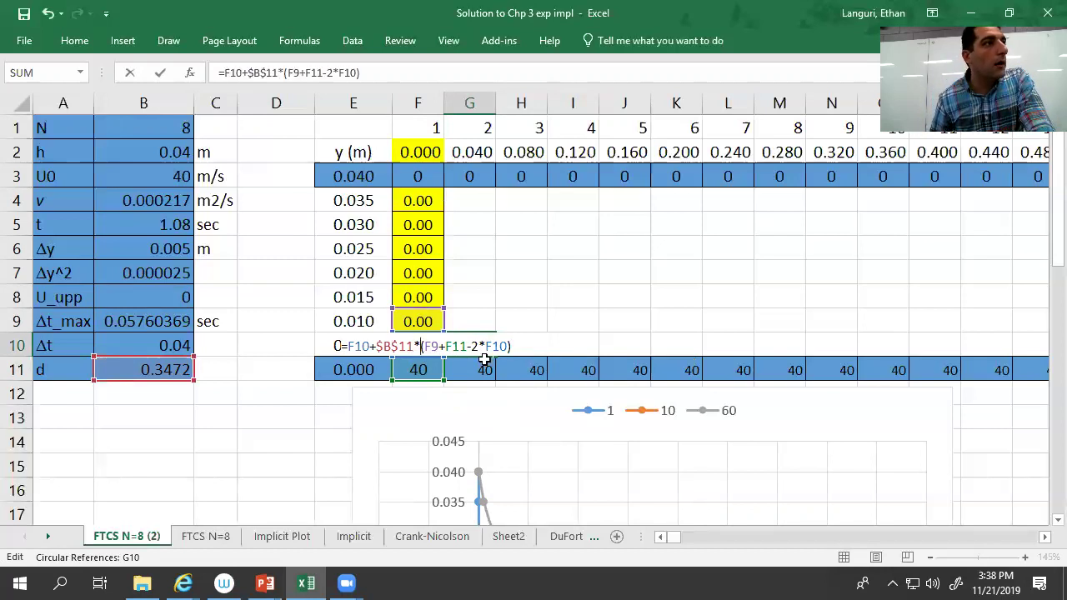
pyautogui.press('Return')
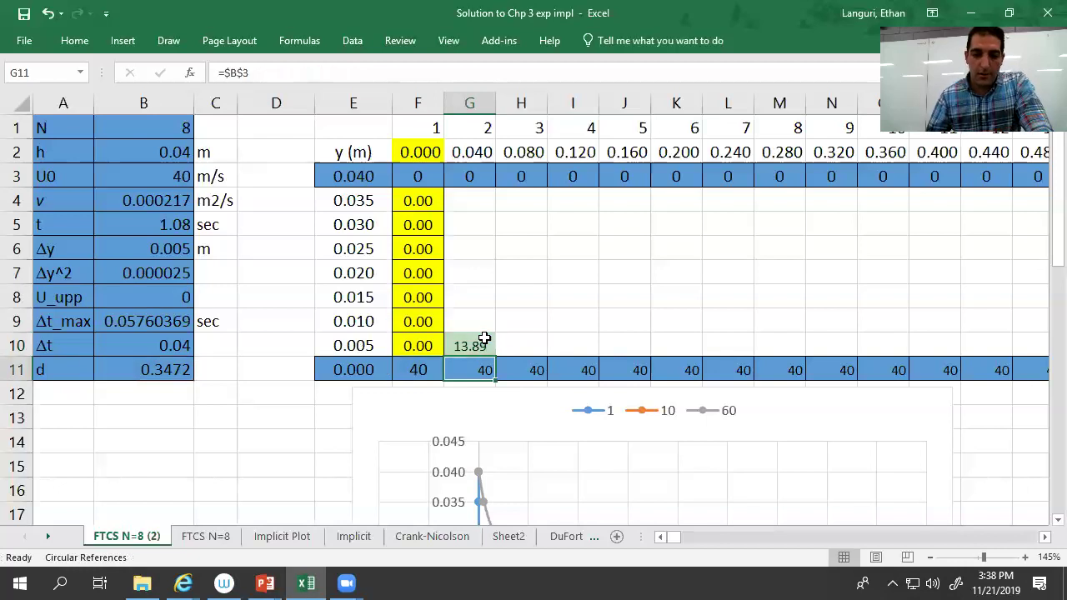
pyautogui.doubleClick(481, 343)
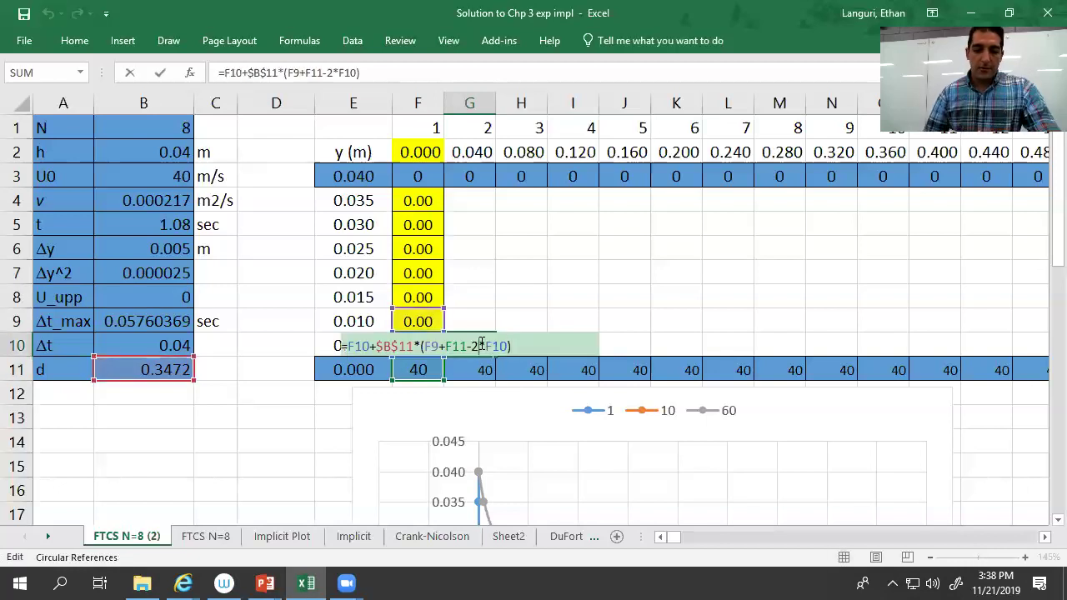
pyautogui.press('Escape')
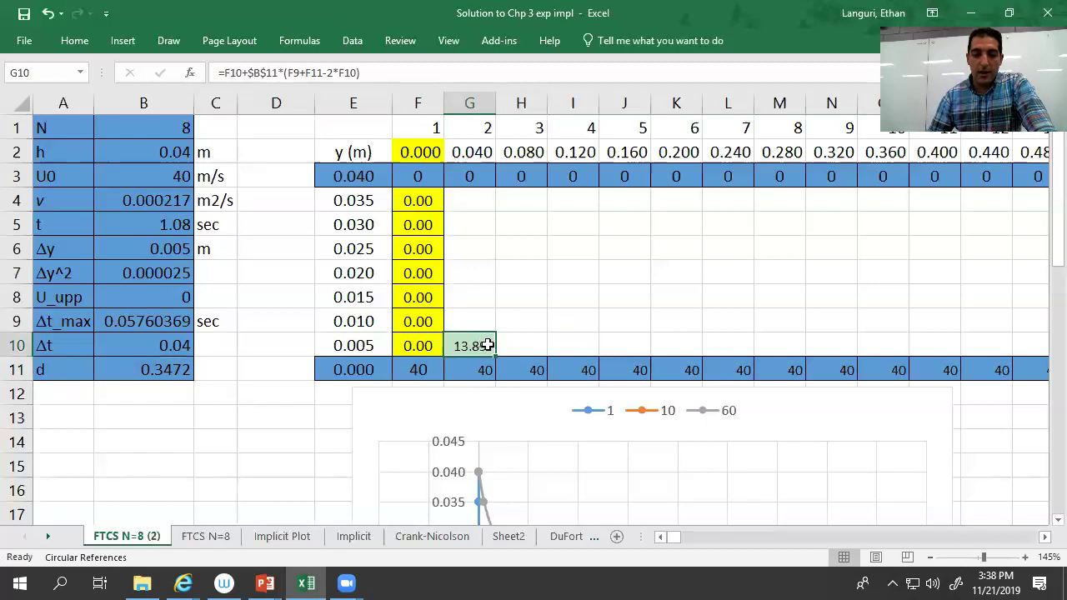
# Step: Copy the G10 formula up to G4, and extend G4:G10 across the interior grid through time step 61
pyautogui.moveTo(495, 358); pyautogui.dragTo(495, 194)
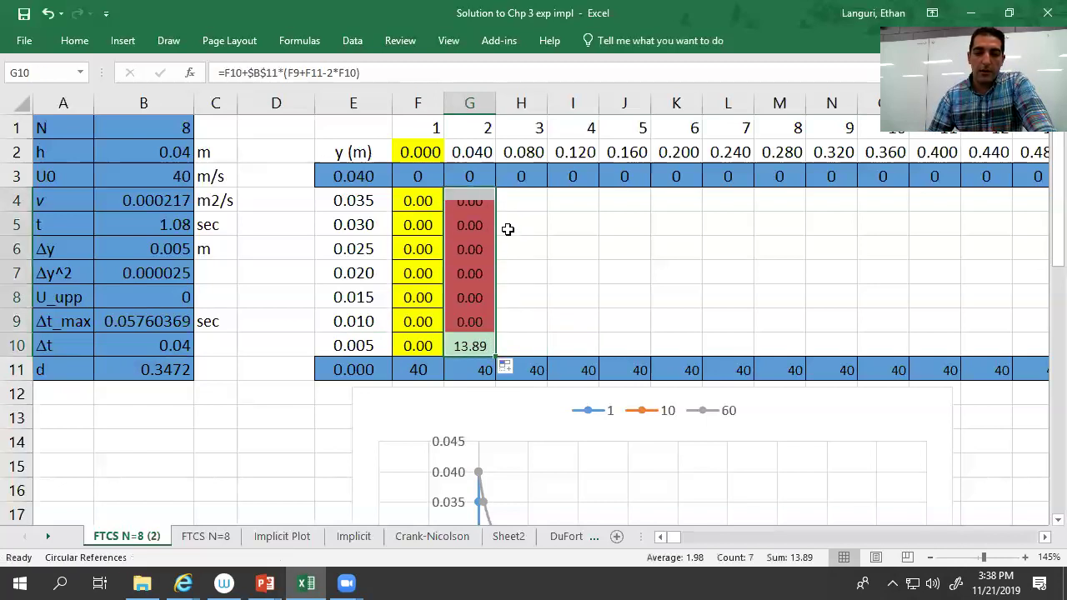
pyautogui.click(516, 243)
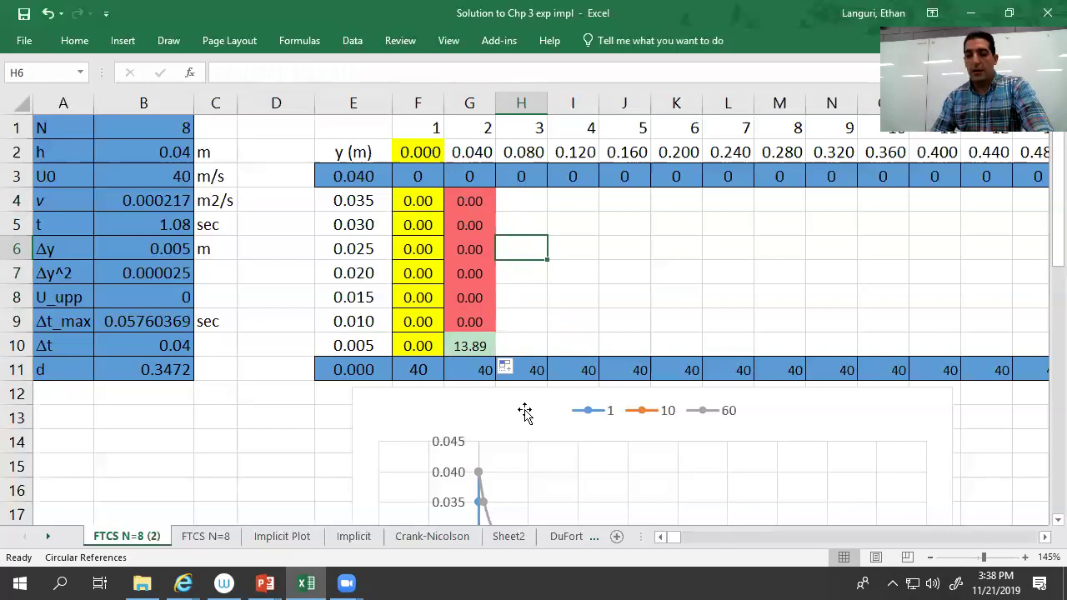
pyautogui.moveTo(459, 191); pyautogui.dragTo(1046, 422)
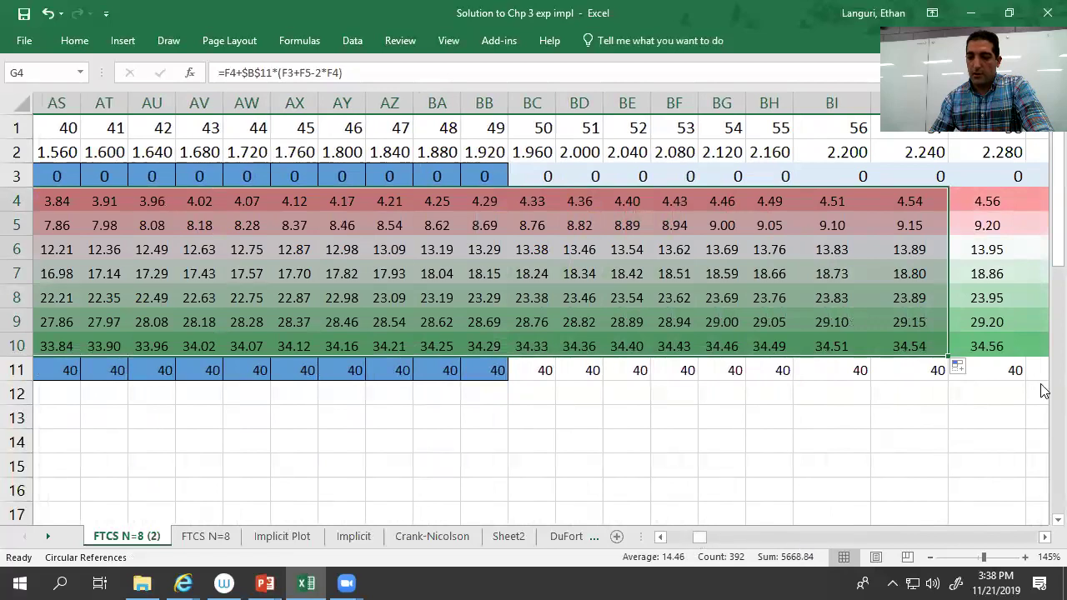
pyautogui.moveTo(944, 353); pyautogui.dragTo(880, 360)
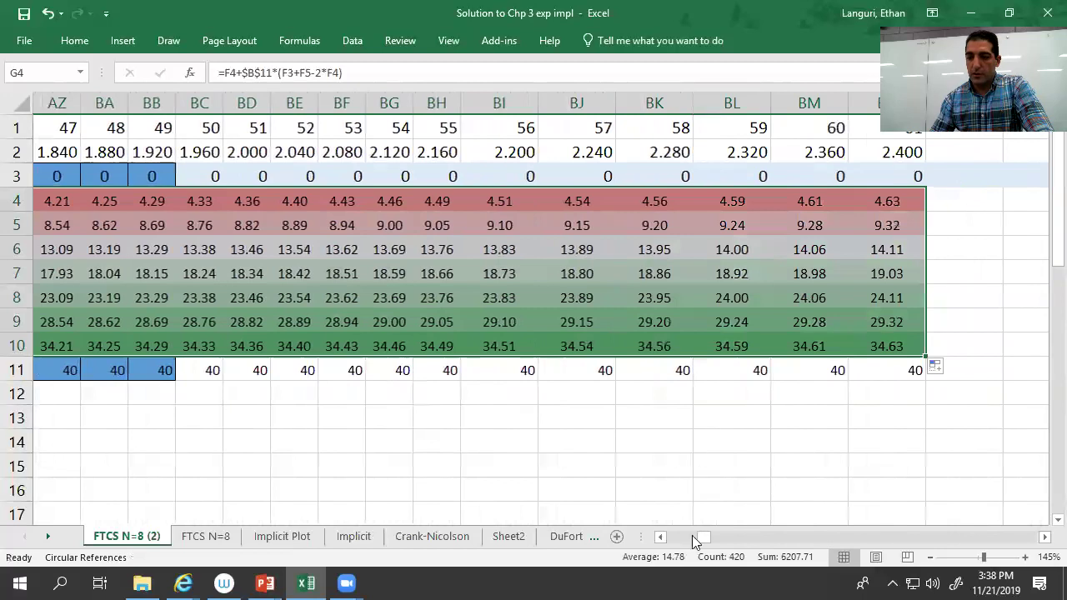
pyautogui.moveTo(704, 538); pyautogui.dragTo(635, 538)
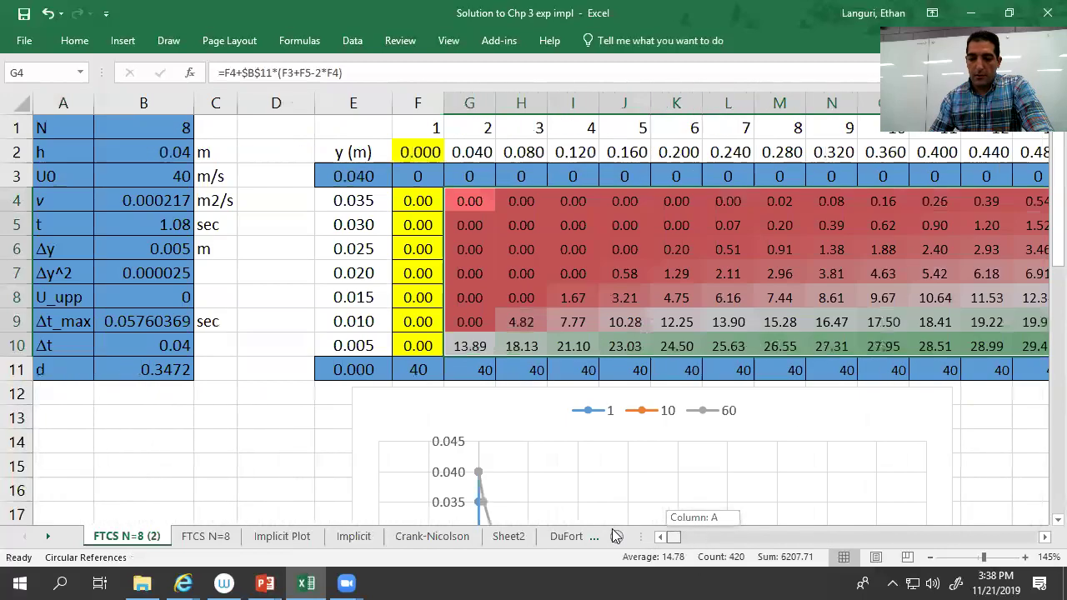
# Step: Examine the velocity profile chart, the time-step numbers in row 1 and the time values in G2 to J2
pyautogui.scroll(-3, 611, 453)
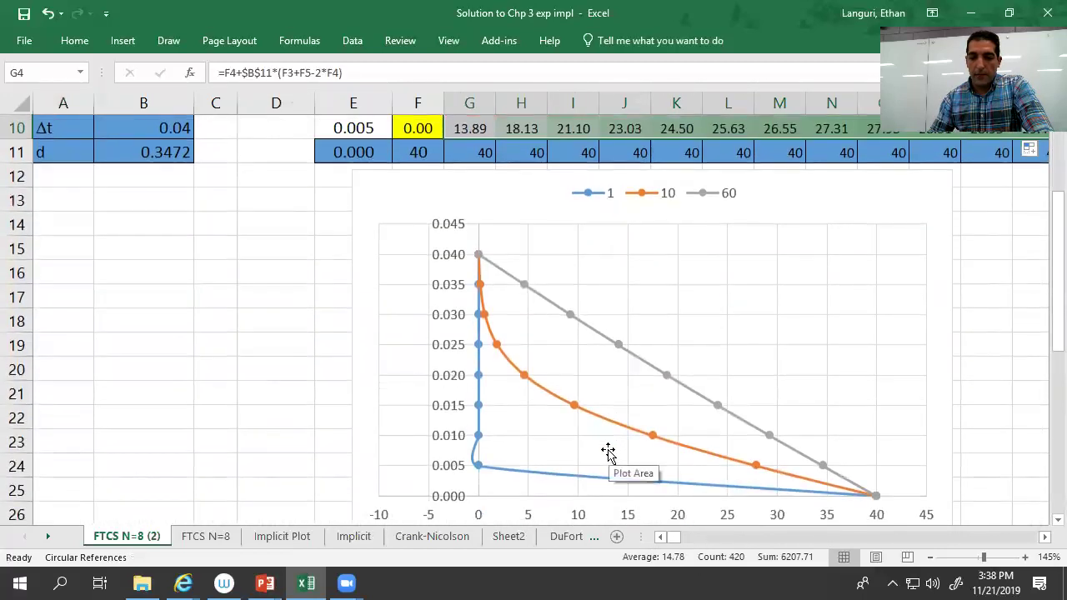
pyautogui.scroll(3, 598, 423)
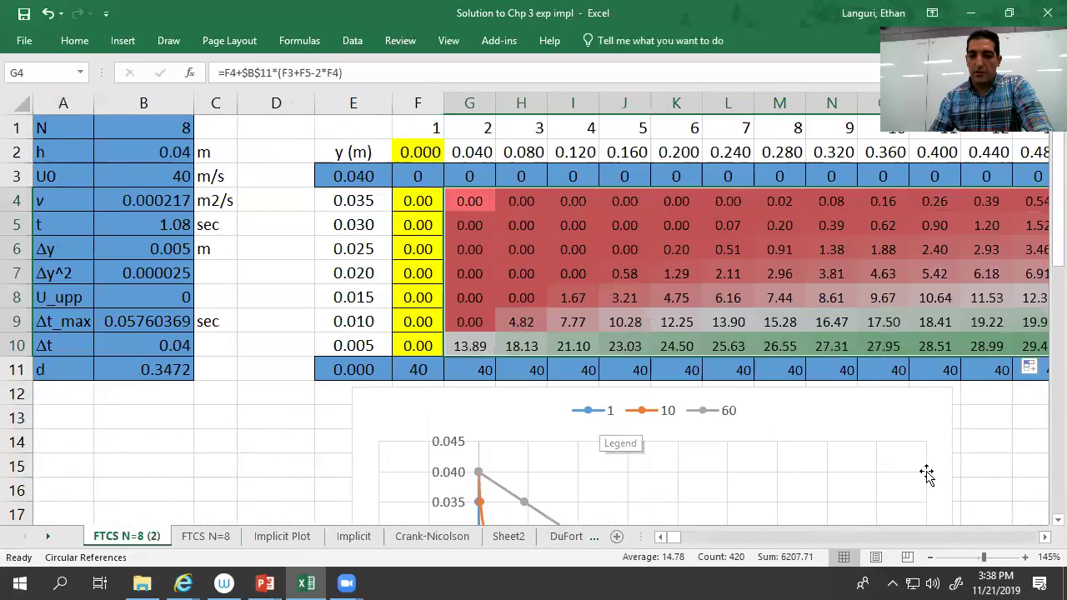
pyautogui.click(600, 425)
pyautogui.click(464, 133)
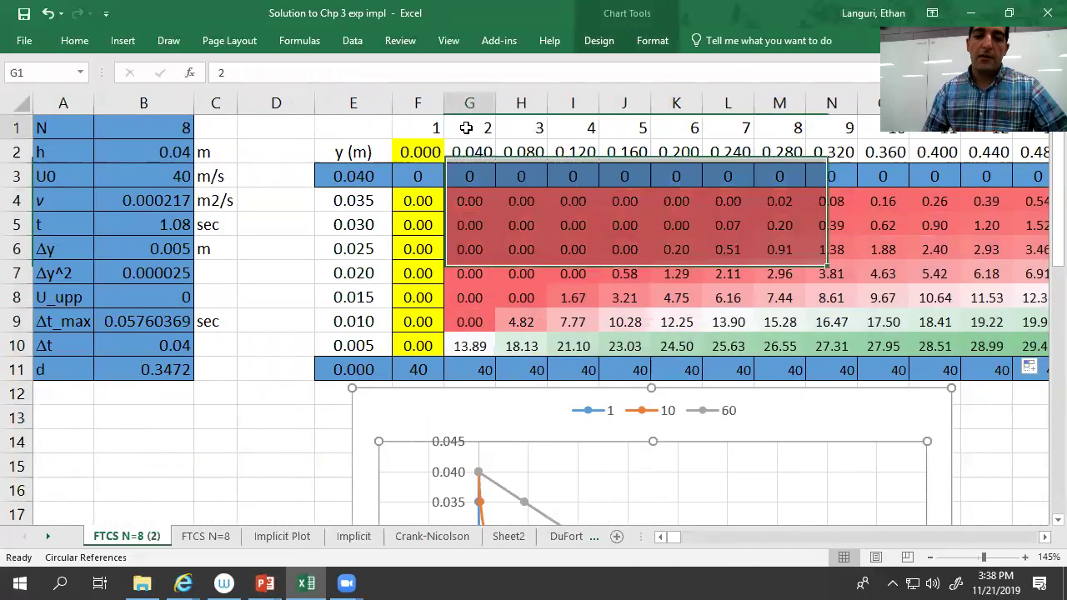
pyautogui.click(525, 130)
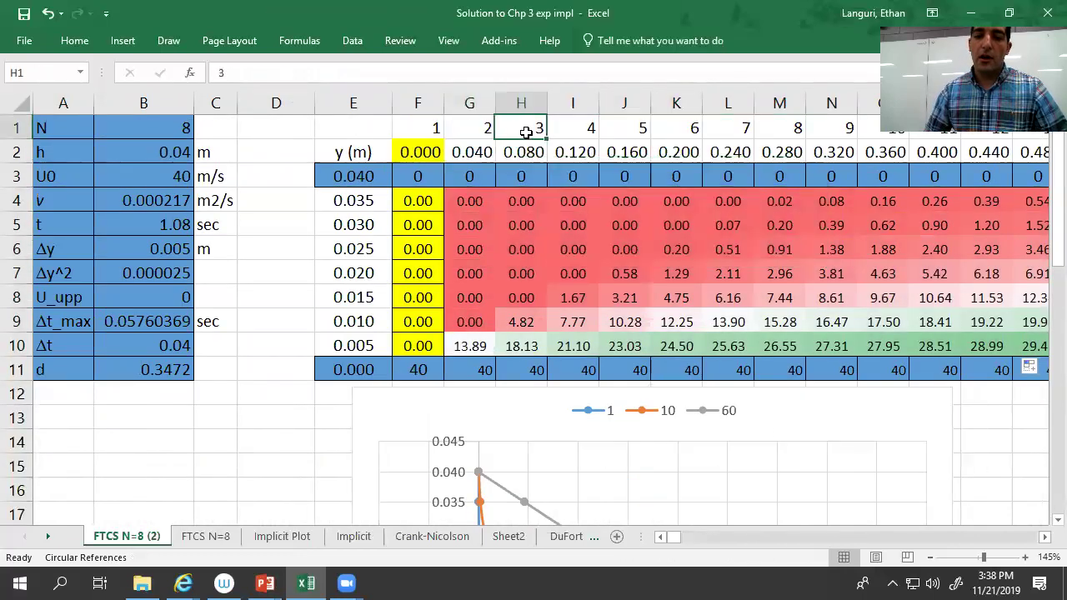
pyautogui.click(476, 151)
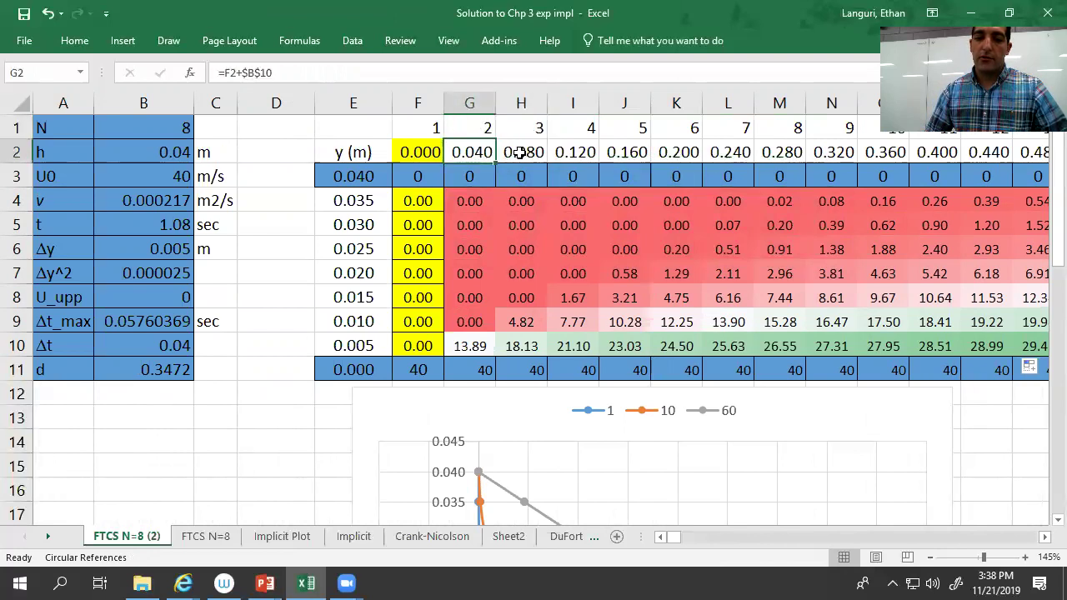
pyautogui.click(523, 153)
pyautogui.click(571, 152)
pyautogui.click(617, 151)
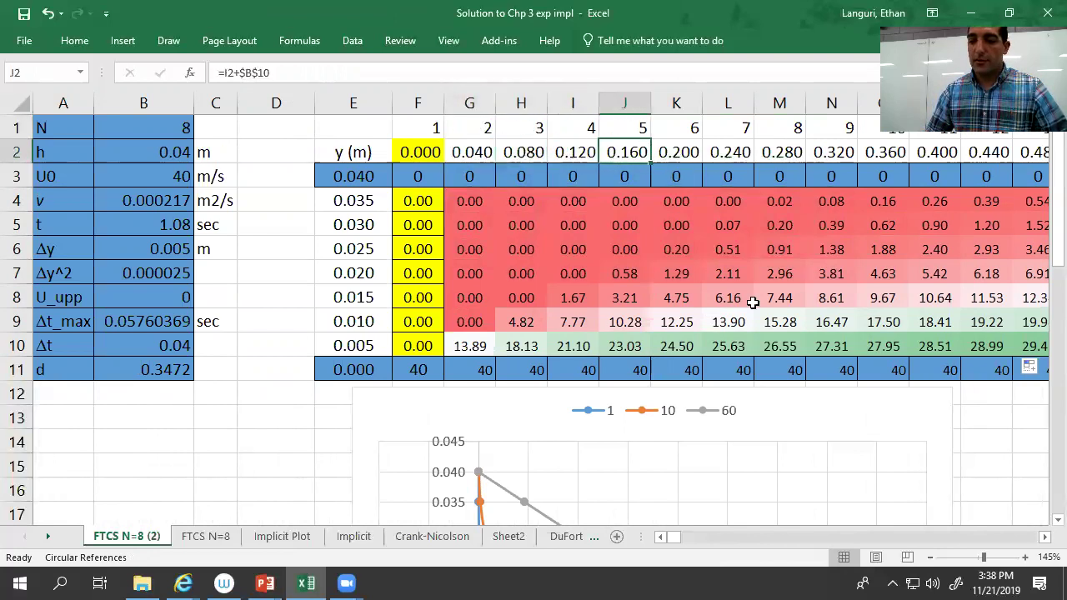
# Step: Examine the interior velocities across the time steps and the charted profiles for steps 1, 10 and 60
pyautogui.moveTo(727, 350); pyautogui.dragTo(996, 227)
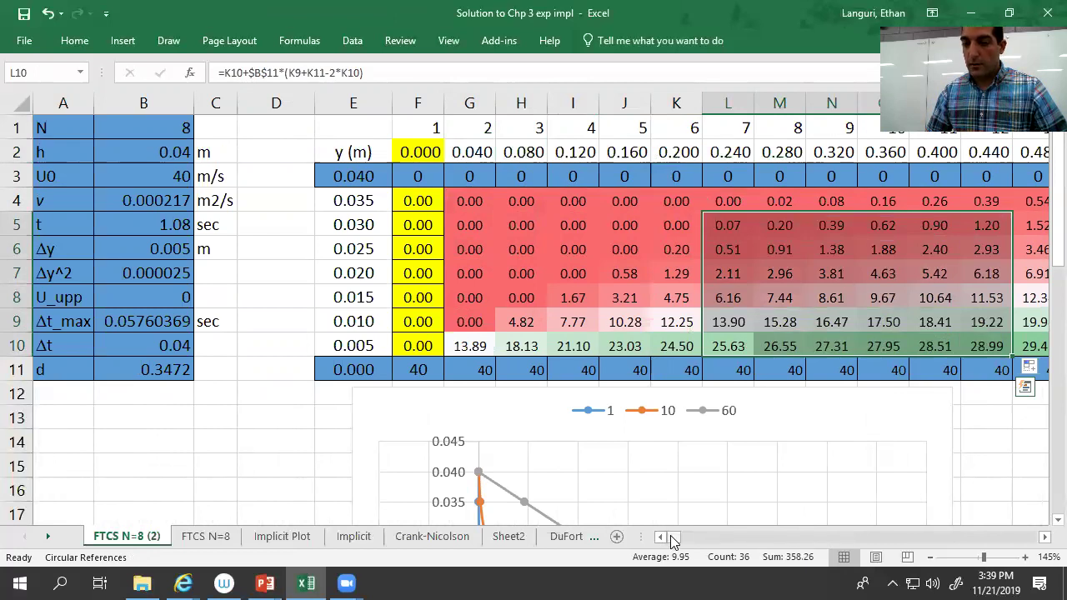
pyautogui.click(1043, 537)
pyautogui.click(1044, 538)
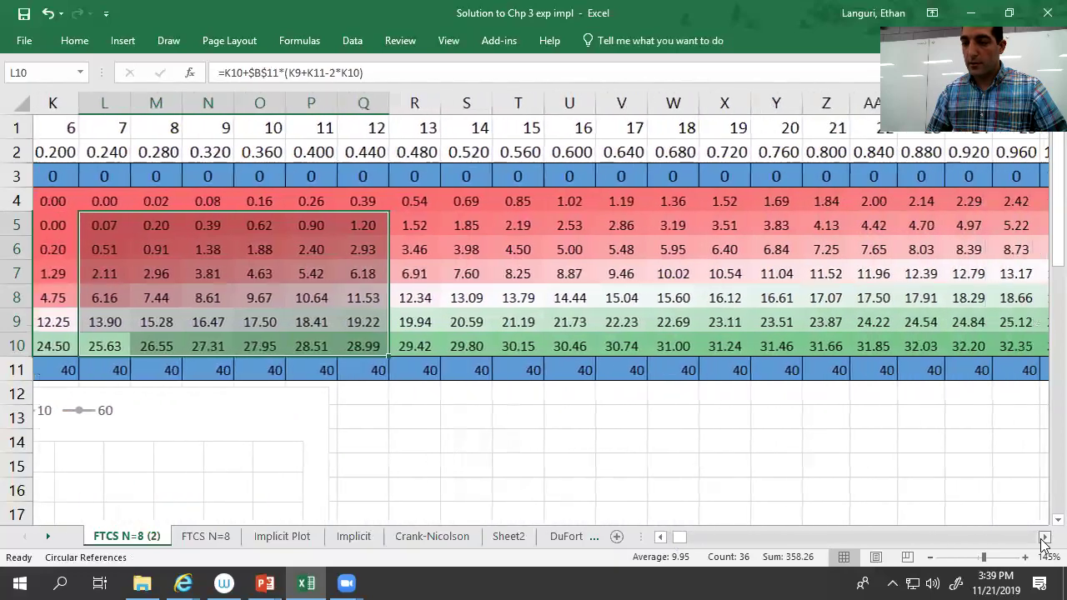
pyautogui.moveTo(689, 538); pyautogui.dragTo(673, 538)
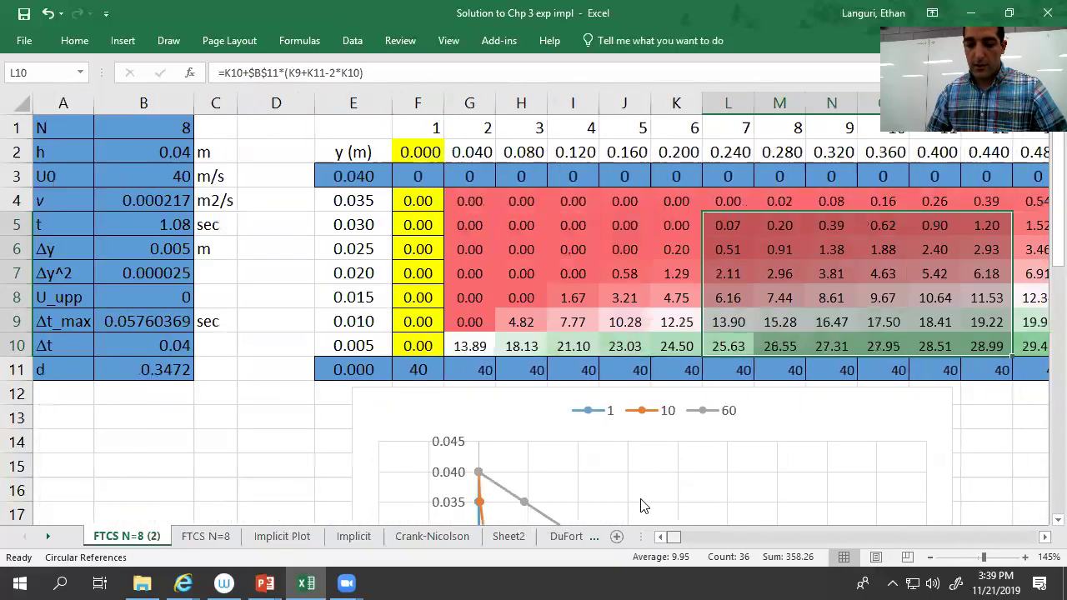
pyautogui.scroll(-3, 480, 397)
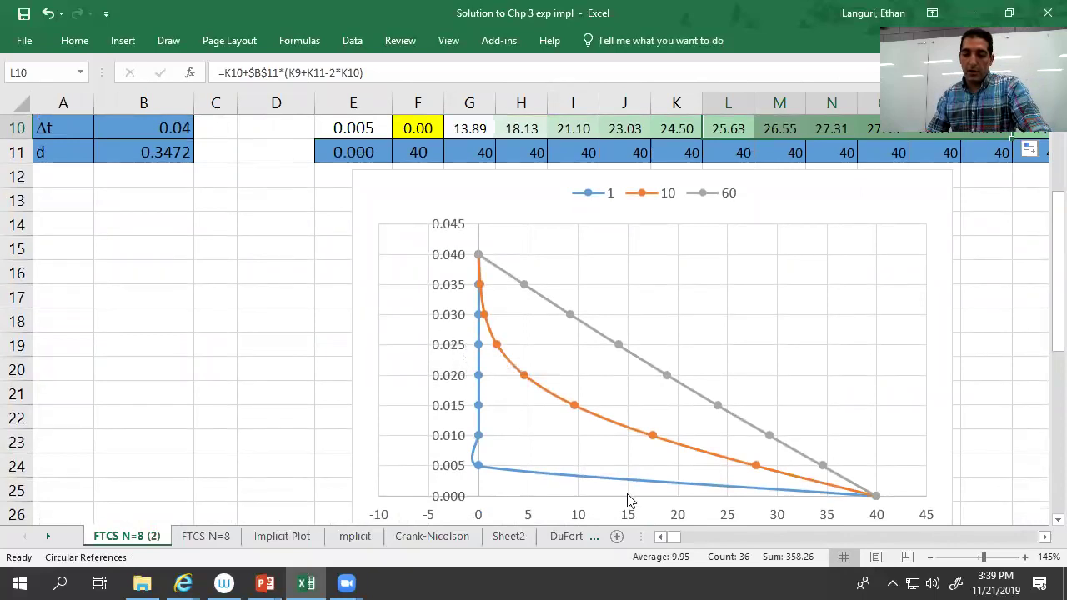
pyautogui.scroll(-2, 688, 500)
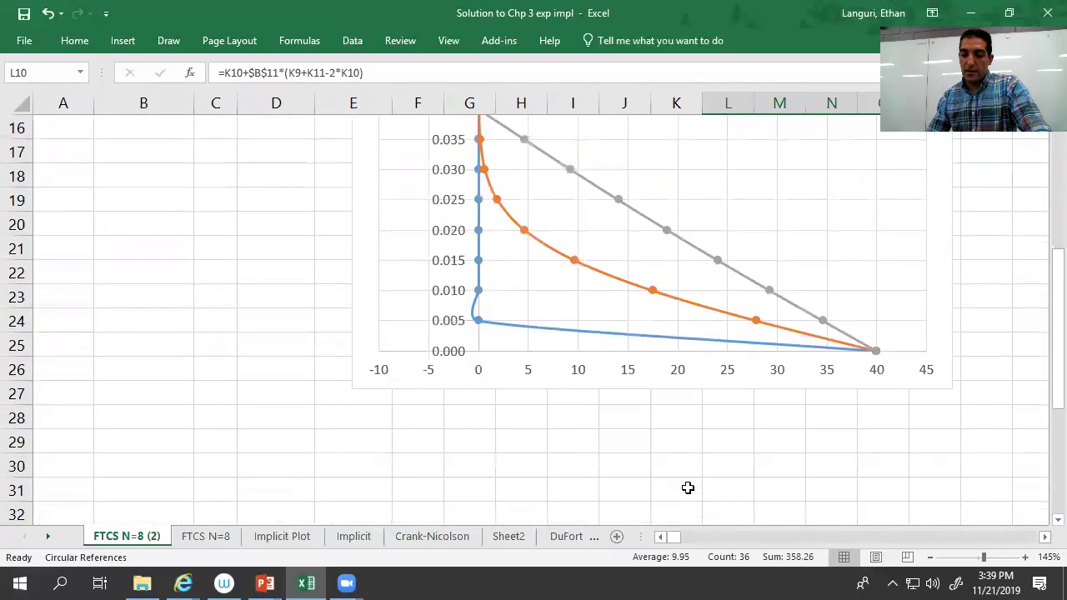
pyautogui.scroll(2, 637, 381)
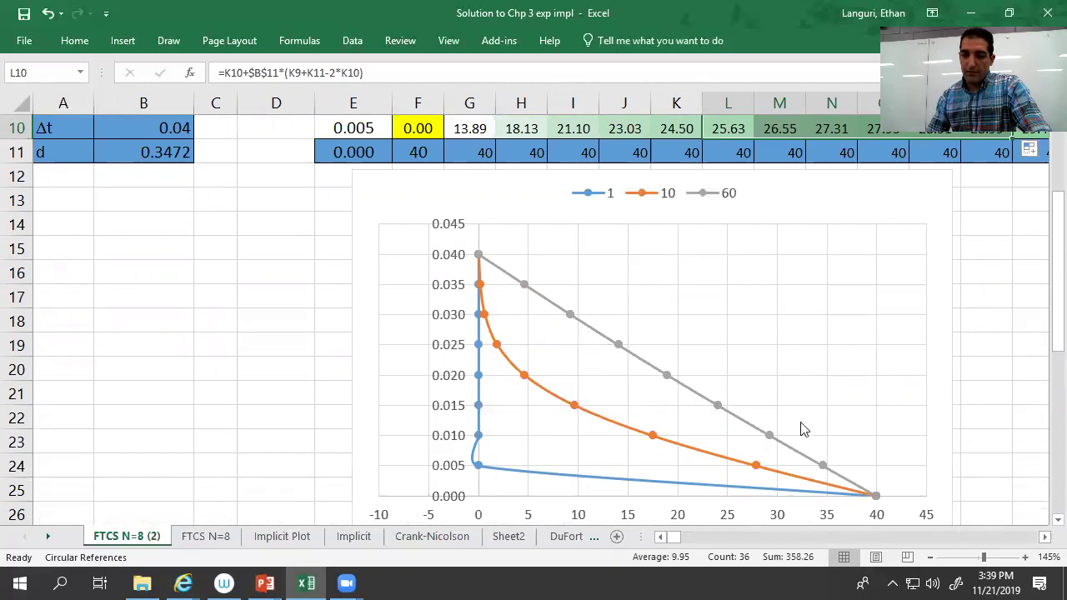
pyautogui.moveTo(641, 363)
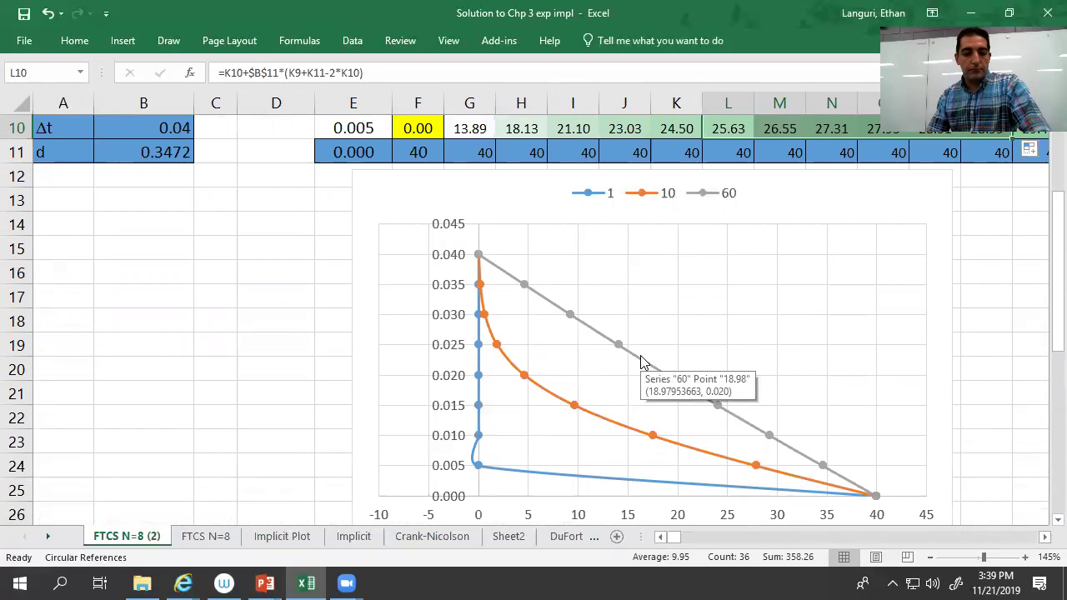
pyautogui.scroll(3, 641, 362)
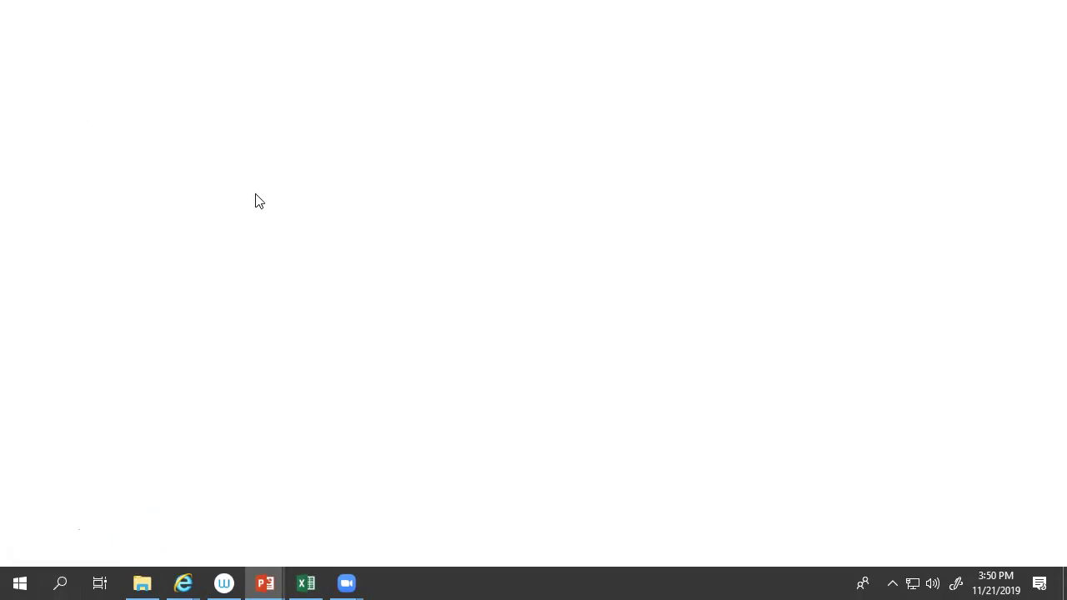
# Step: On a blank page of the PowerPoint slide show, handwrite the heading "Implicit Method" in red ink and underline it
pyautogui.click(279, 204)
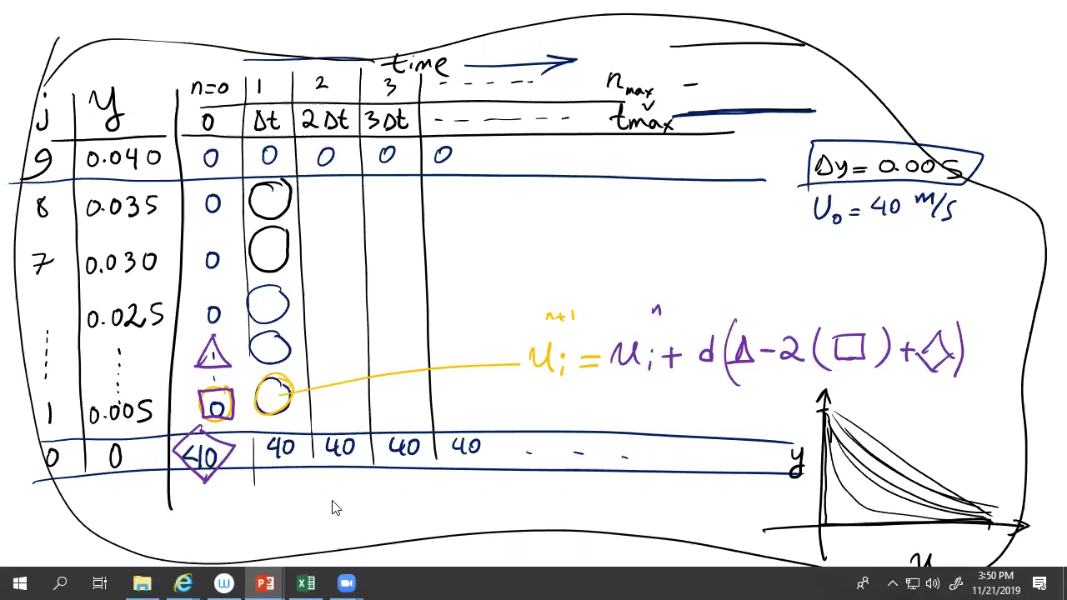
pyautogui.click(956, 583)
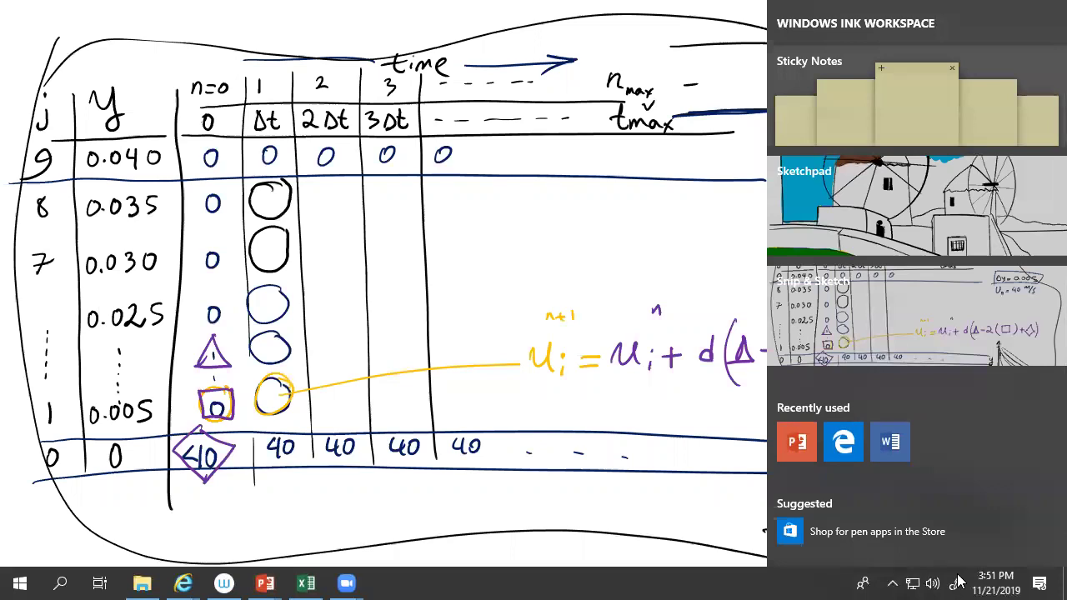
pyautogui.click(957, 582)
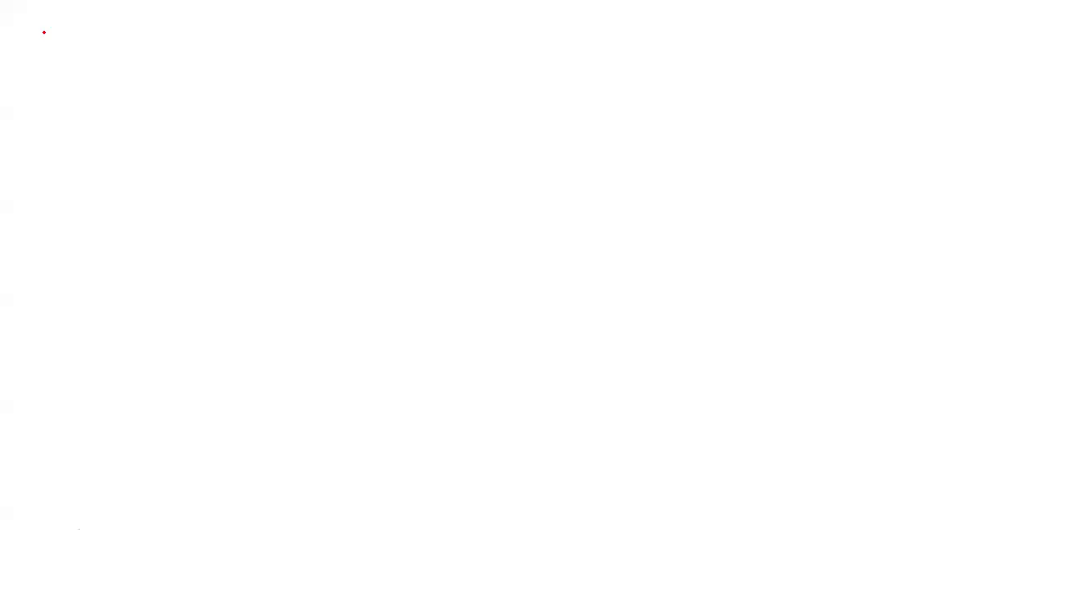
pyautogui.moveTo(45, 23); pyautogui.dragTo(39, 64)
pyautogui.moveTo(51, 62)
pyautogui.mouseDown()
pyautogui.moveTo(55, 45)
pyautogui.moveTo(78, 58)
pyautogui.moveTo(93, 43)
pyautogui.moveTo(106, 59)
pyautogui.moveTo(240, 25)
pyautogui.moveTo(269, 50)
pyautogui.moveTo(285, 38)
pyautogui.moveTo(306, 55)
pyautogui.moveTo(333, 33)
pyautogui.moveTo(344, 53)
pyautogui.mouseUp()
pyautogui.moveTo(33, 81); pyautogui.dragTo(355, 66)
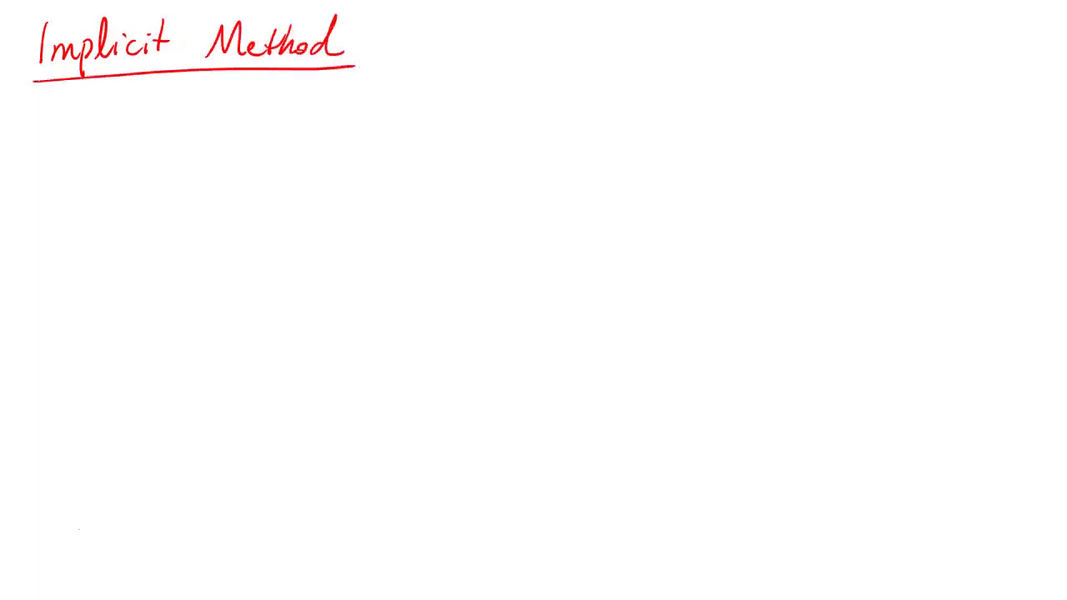